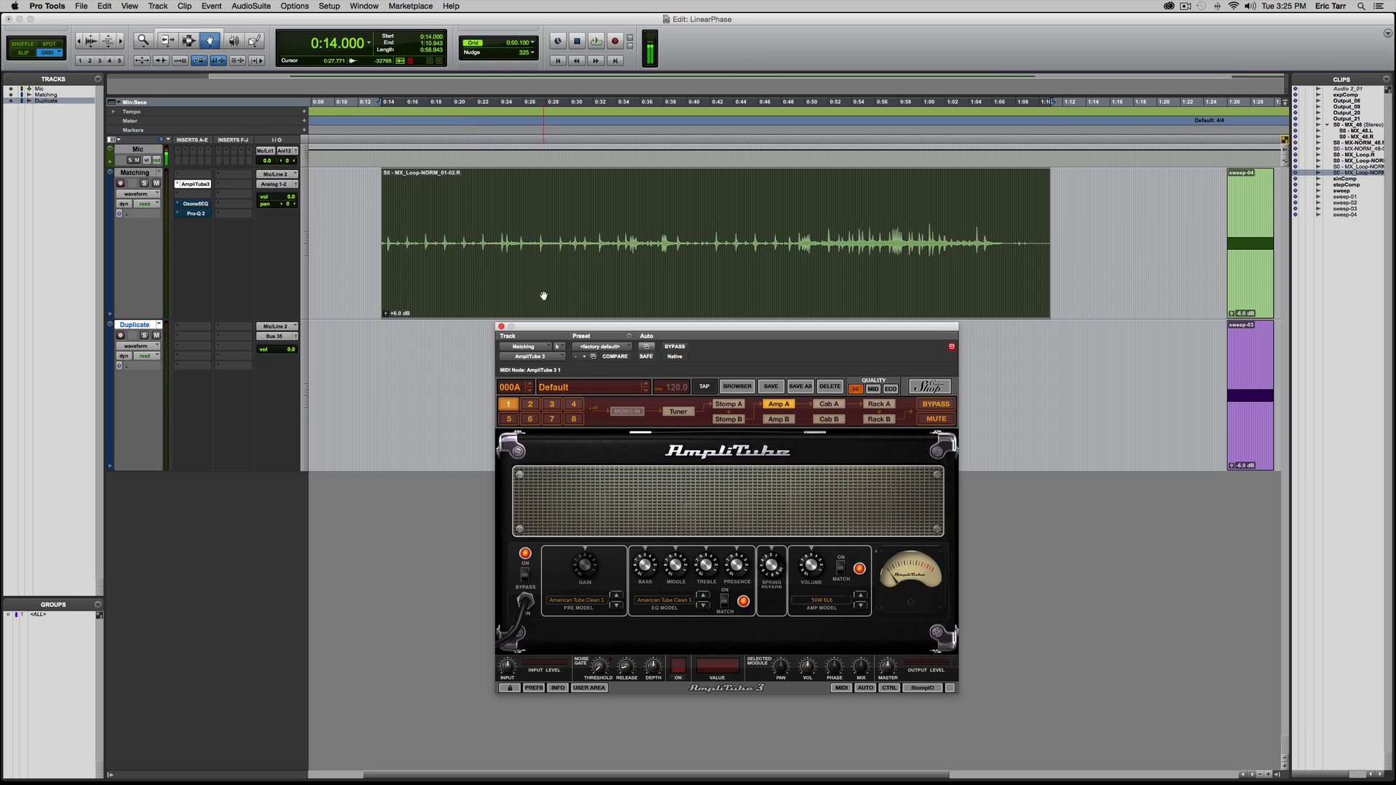
- A/B AmpliTube bypassed during playback, then bypass Amp A and show the Cab A section
click(675, 346)
key(space)
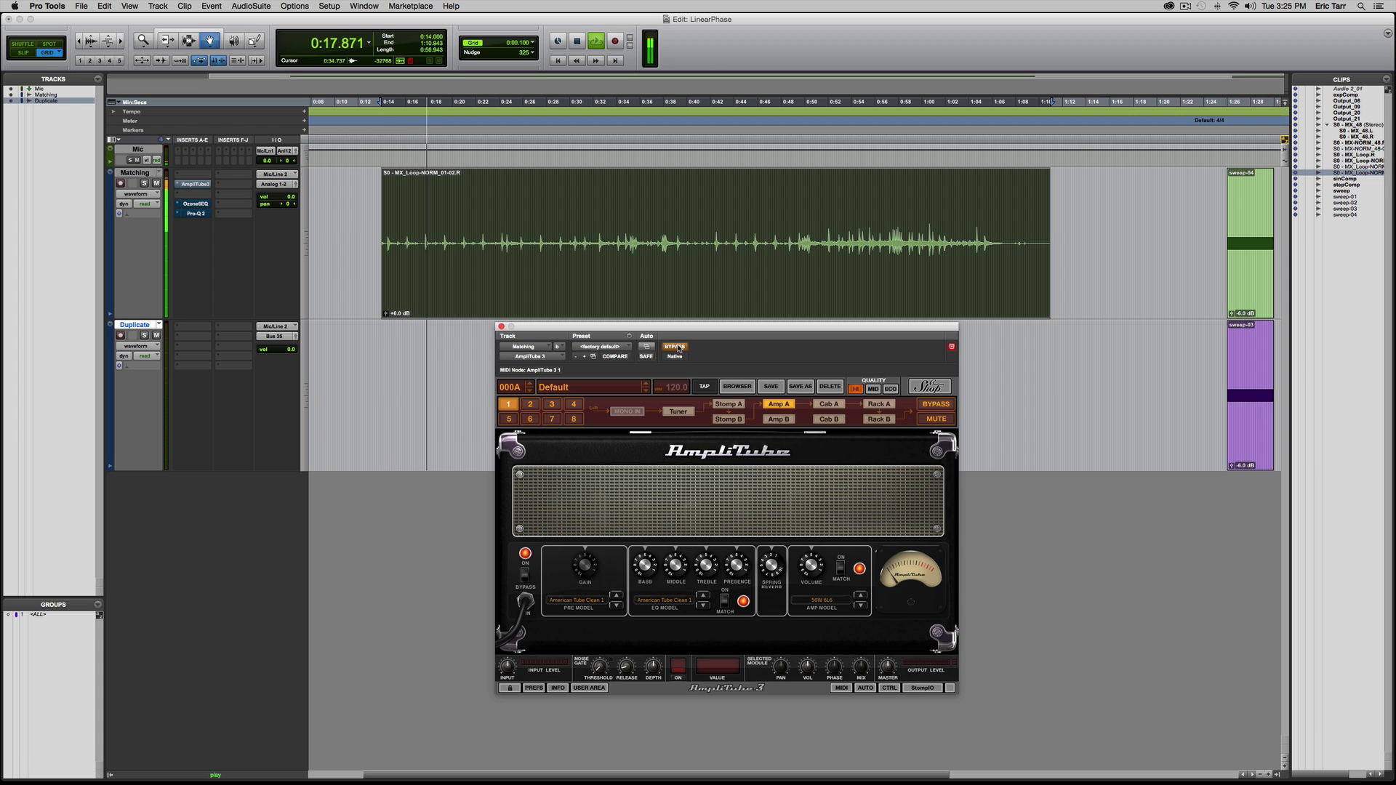
key(space)
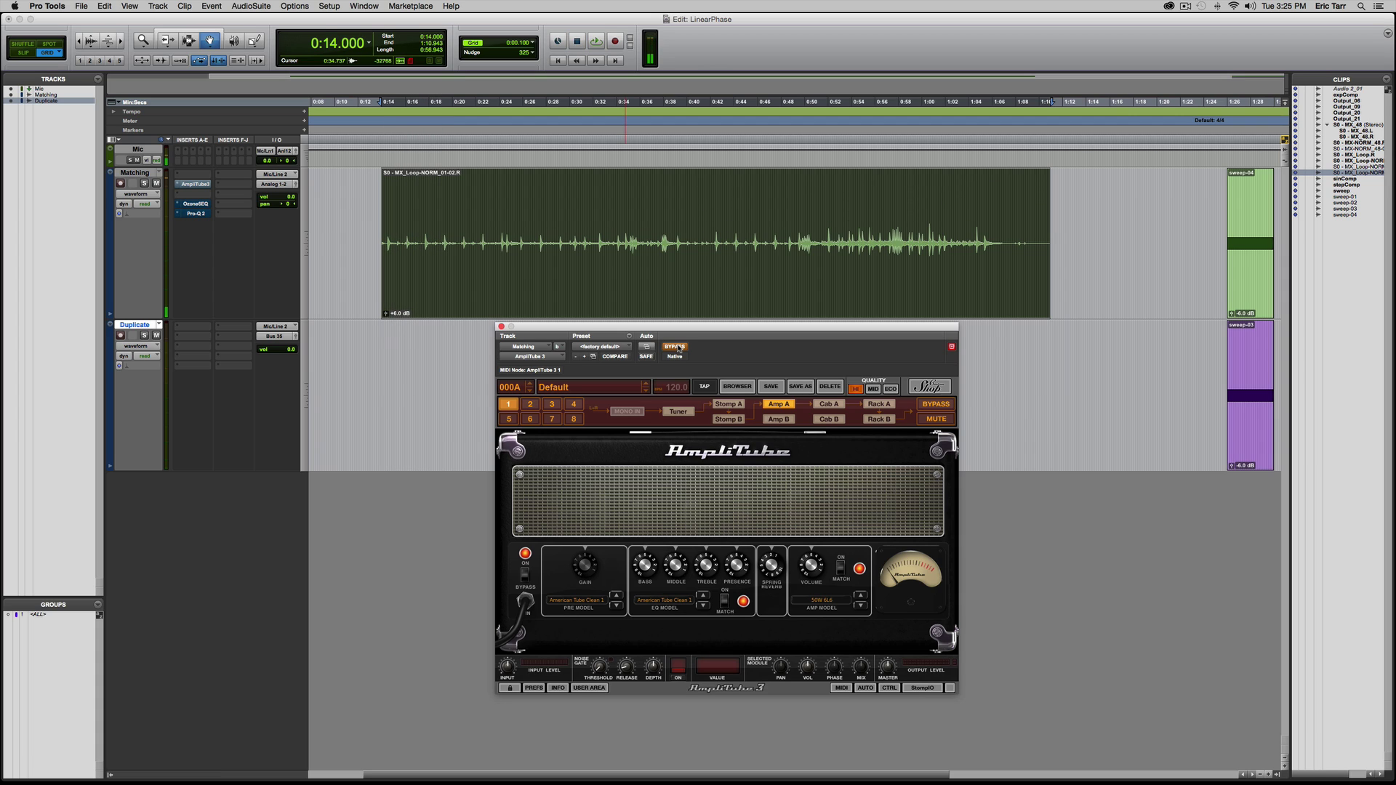
click(676, 347)
click(526, 575)
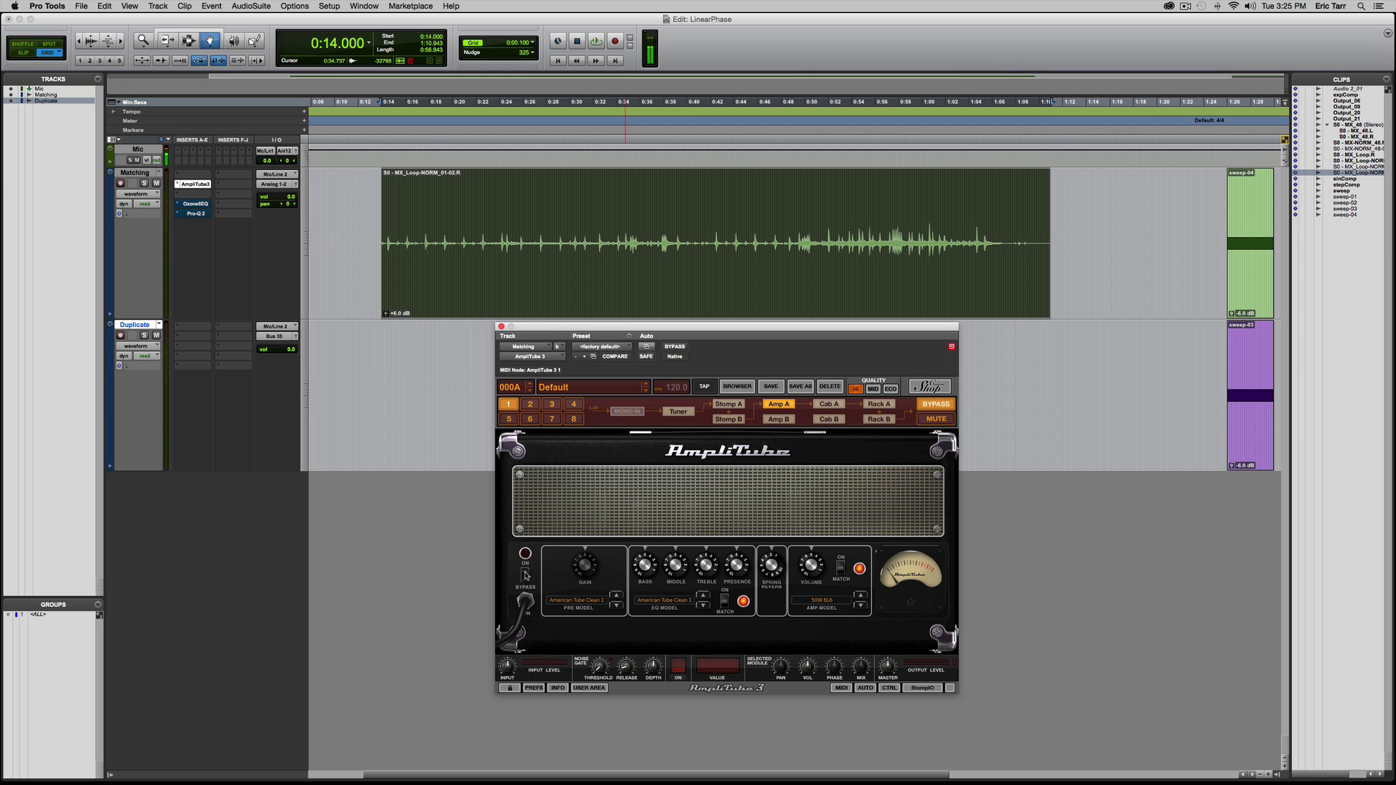
click(827, 404)
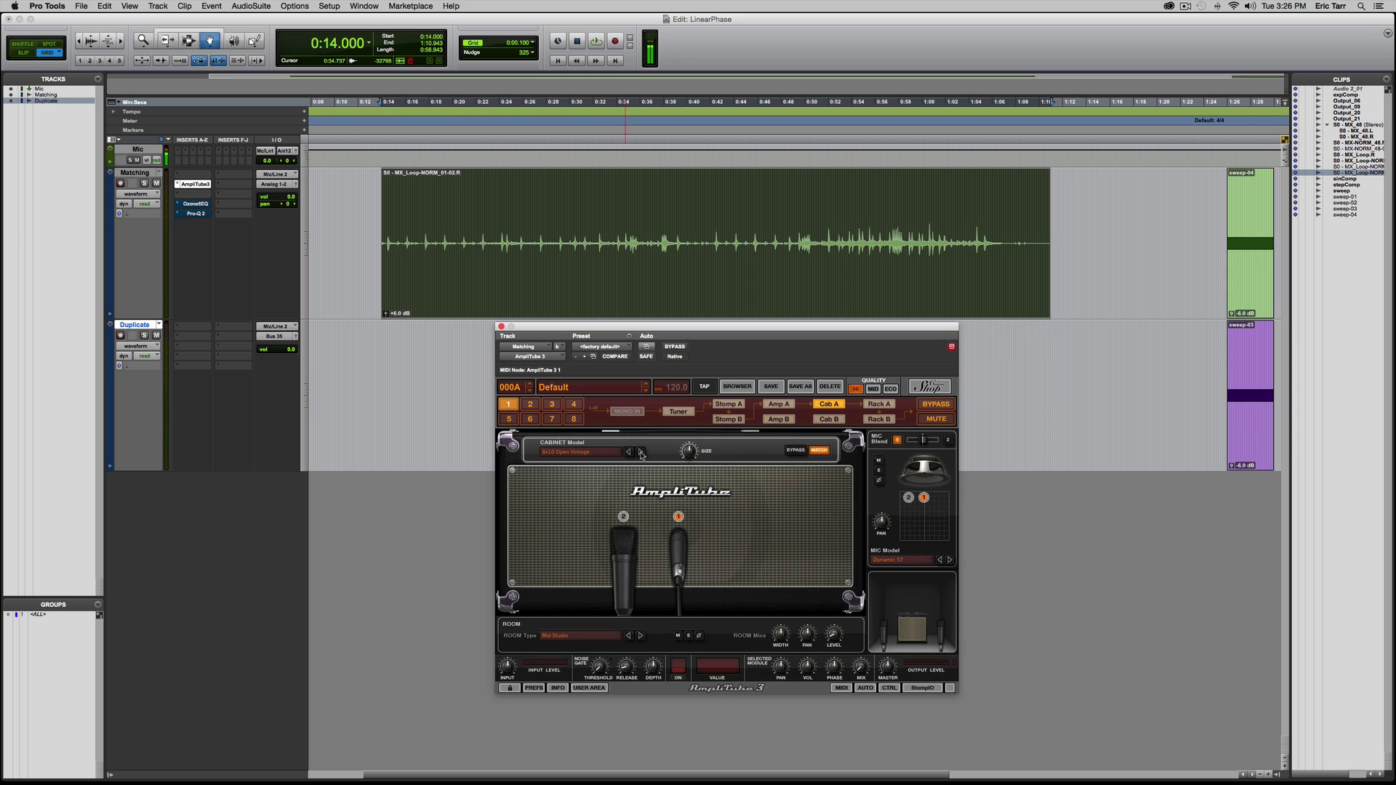
- Audition cabinet models over the playing loop and settle on 2x12 Gry British Vint
key(space)
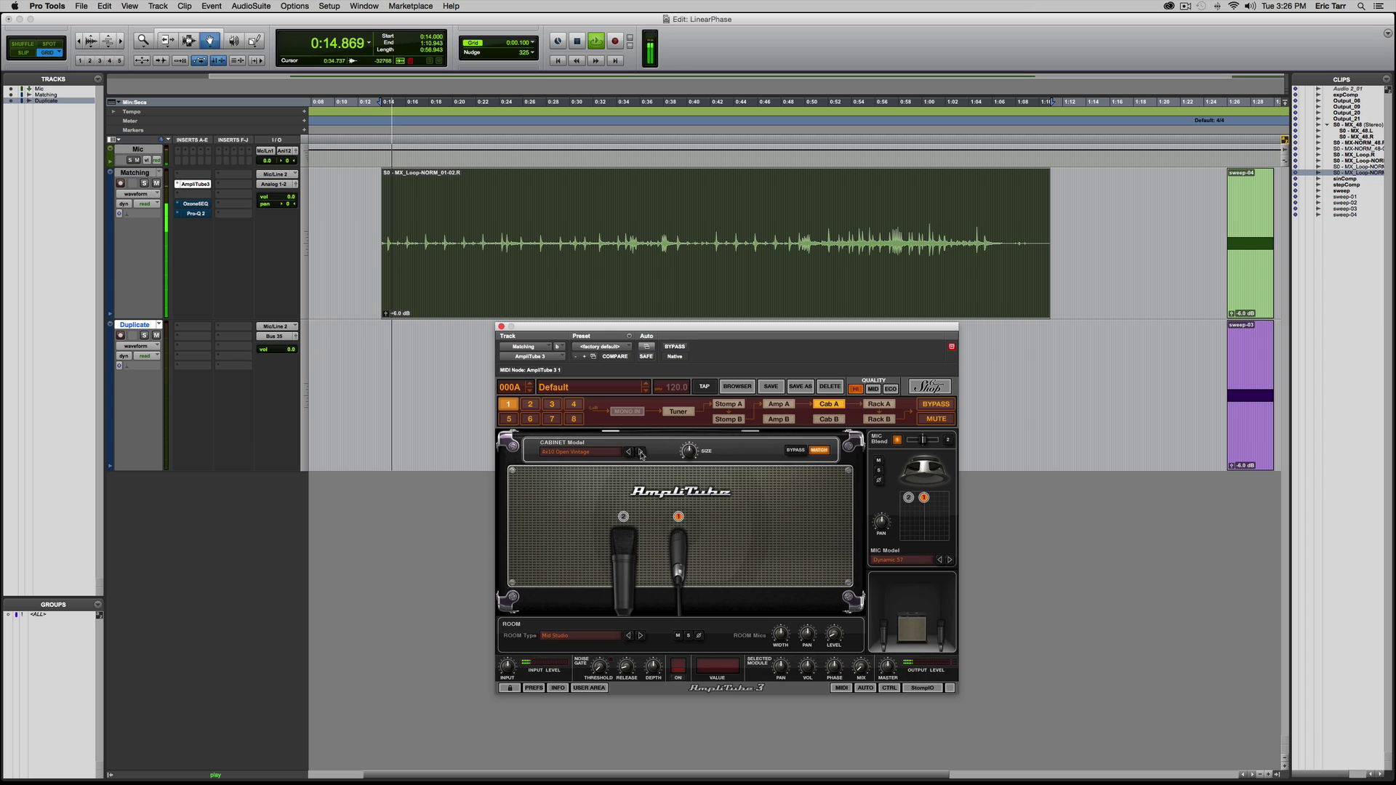
click(641, 452)
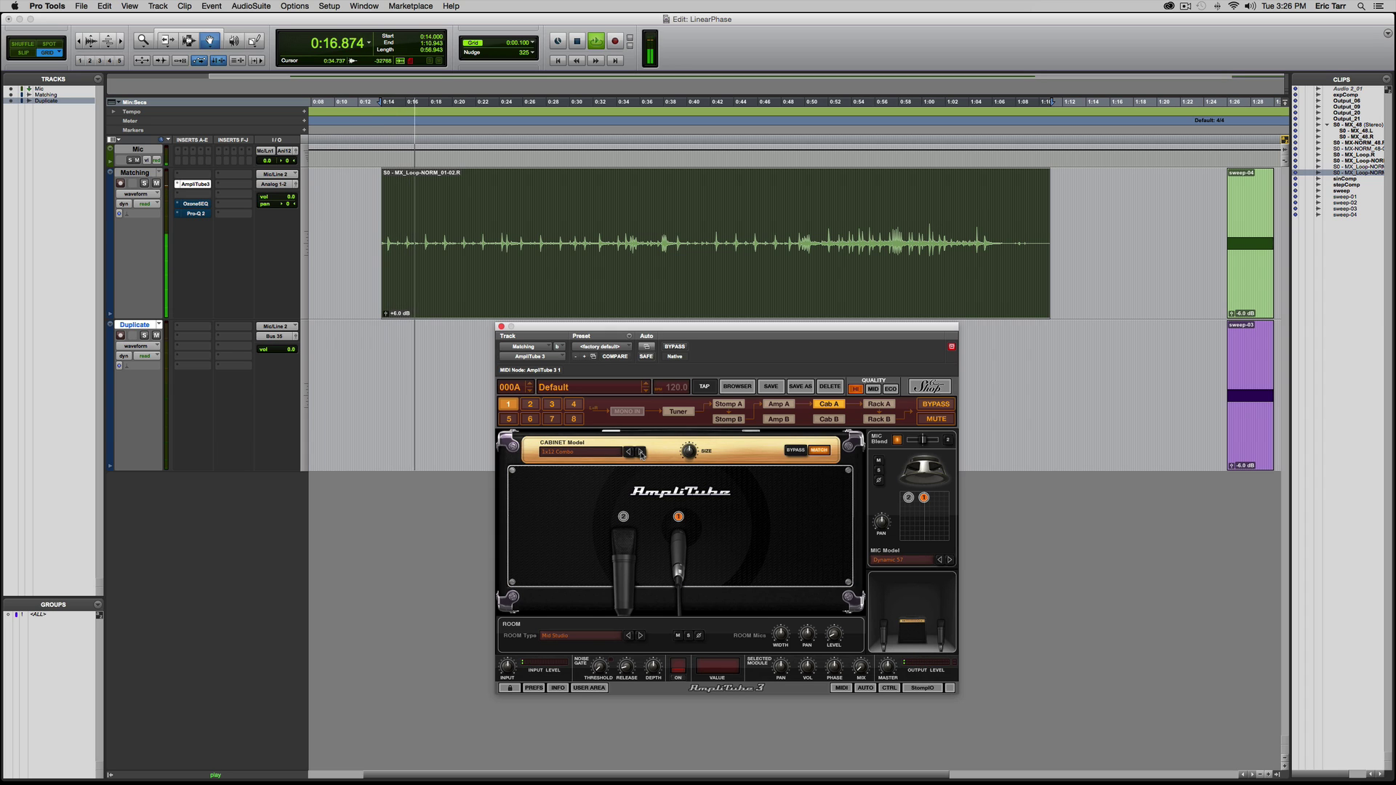
click(641, 452)
click(641, 452)
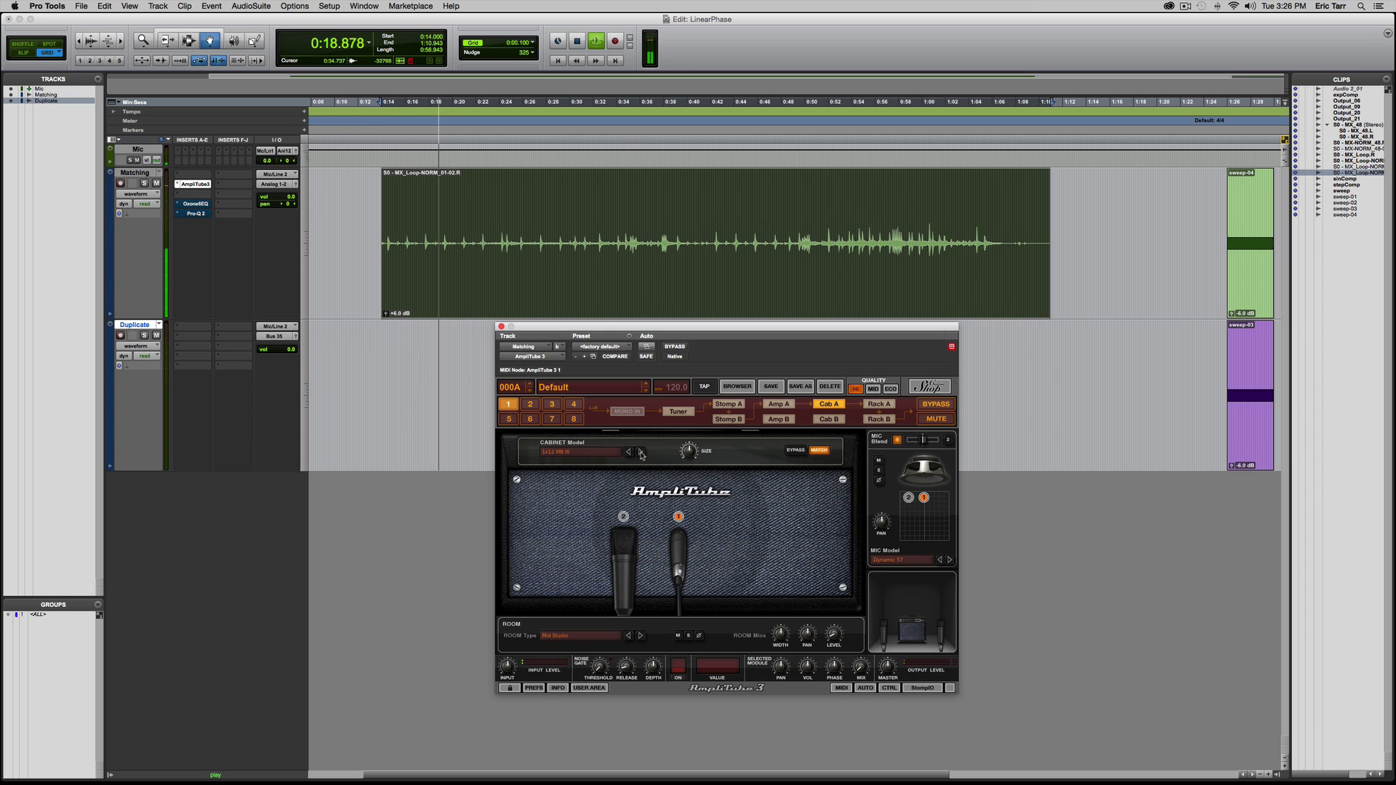
click(641, 452)
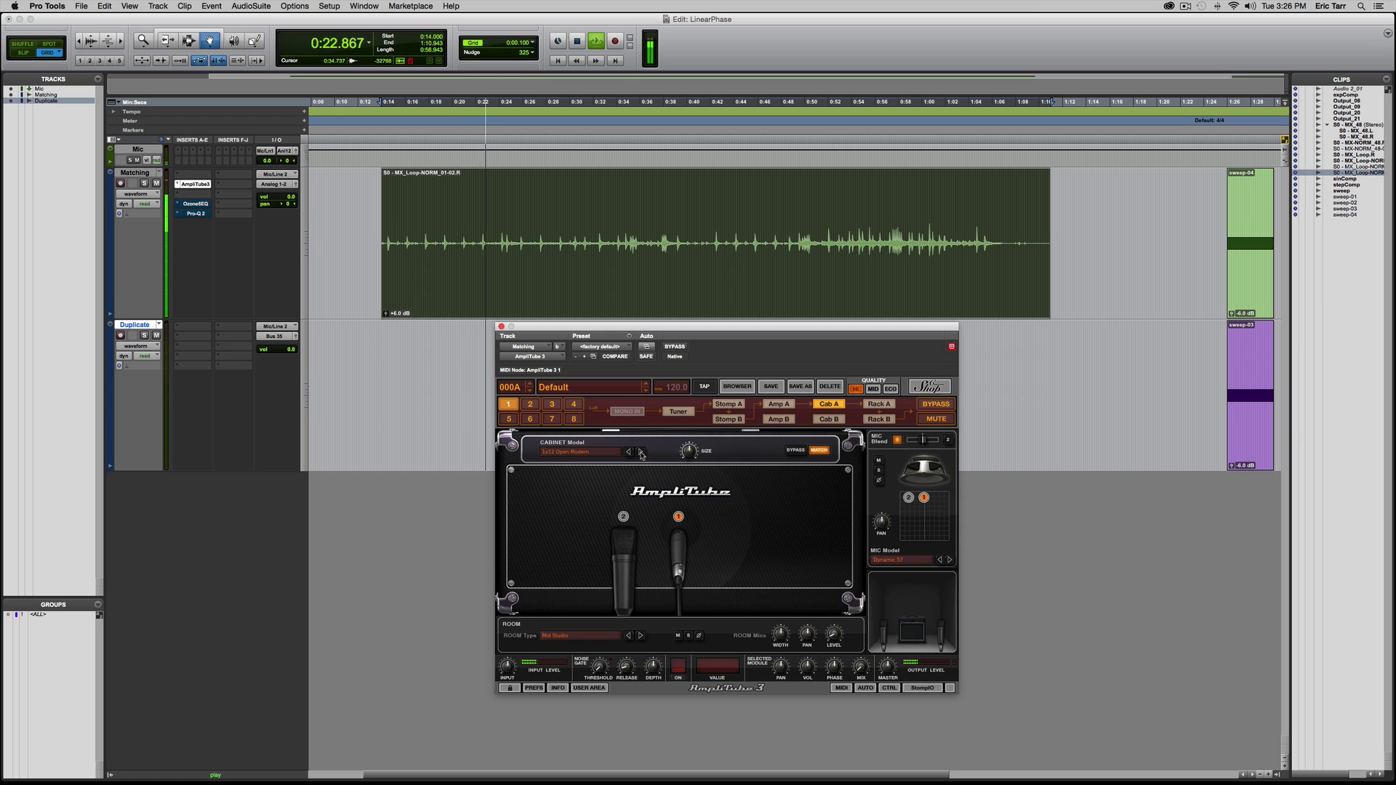
click(641, 452)
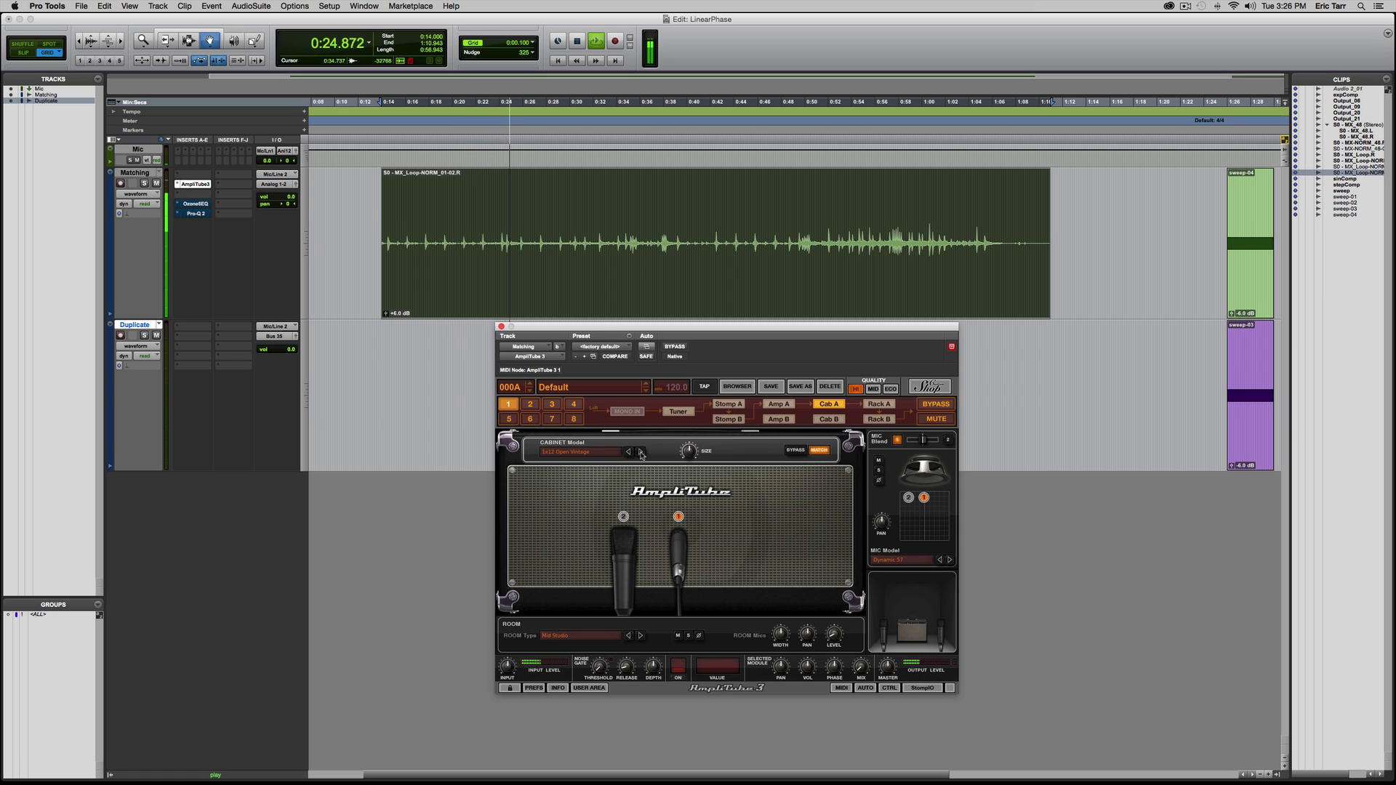
click(641, 452)
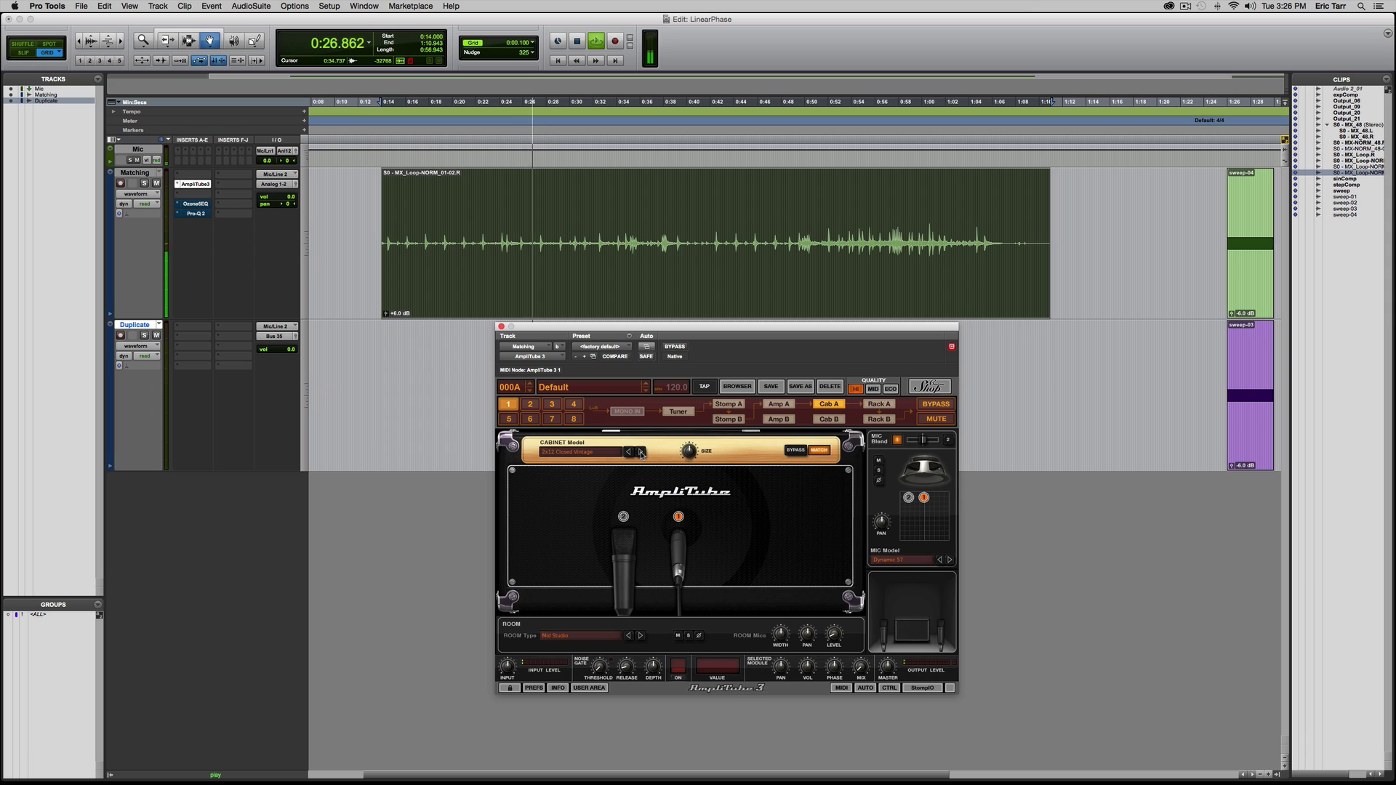
click(641, 452)
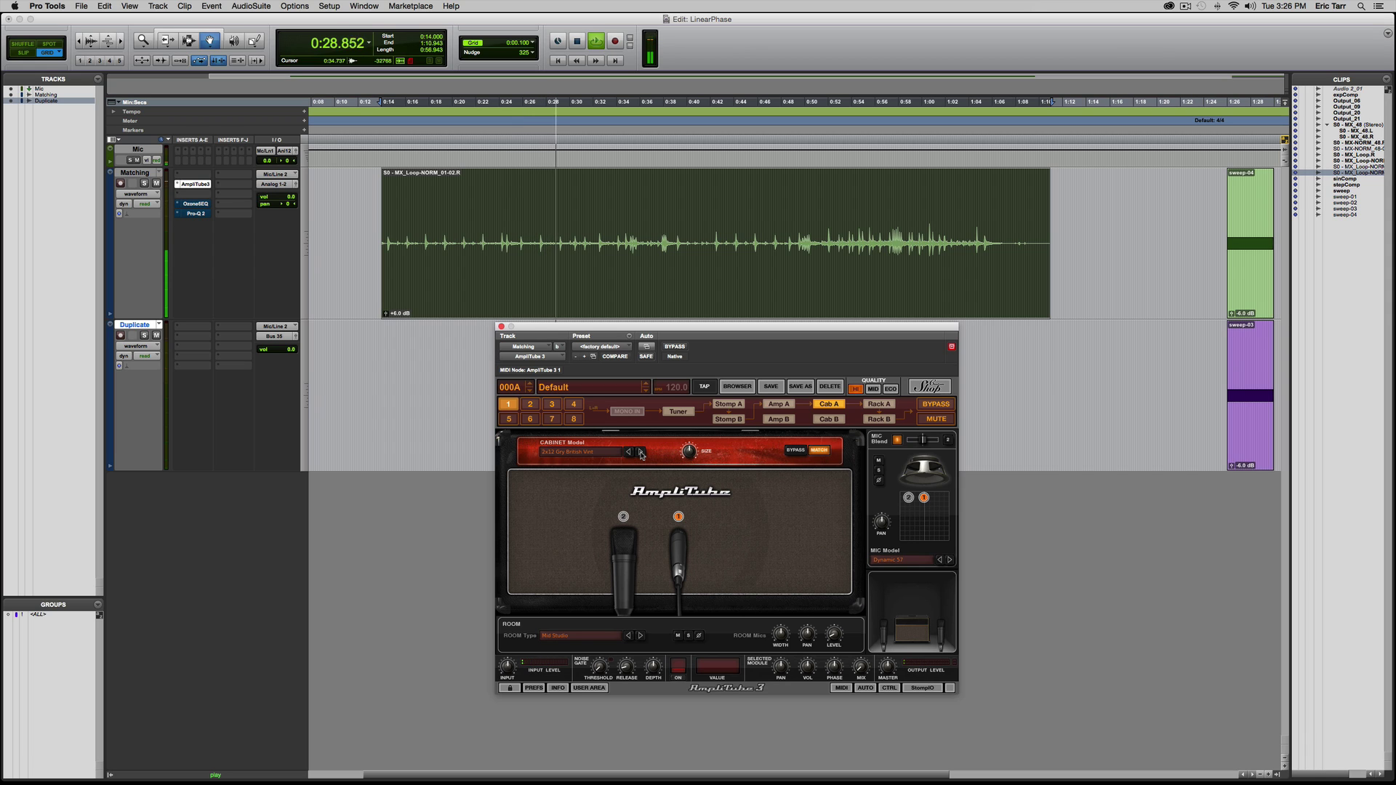
key(space)
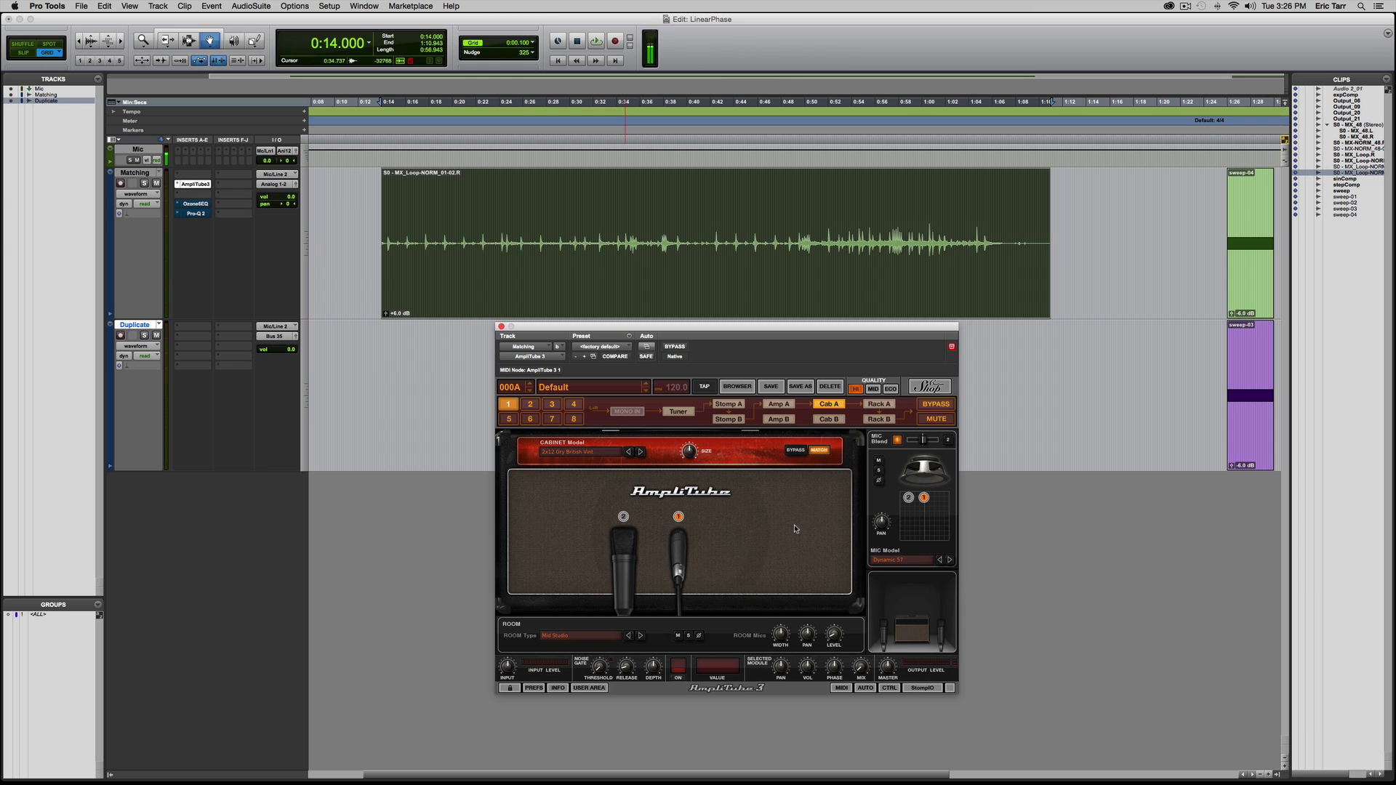
- Mute mic 2 so cabinet A uses mic 1 only
click(909, 498)
click(878, 460)
click(923, 498)
- Audition mic models over the playing loop and settle on Dynamic 421
key(space)
click(950, 560)
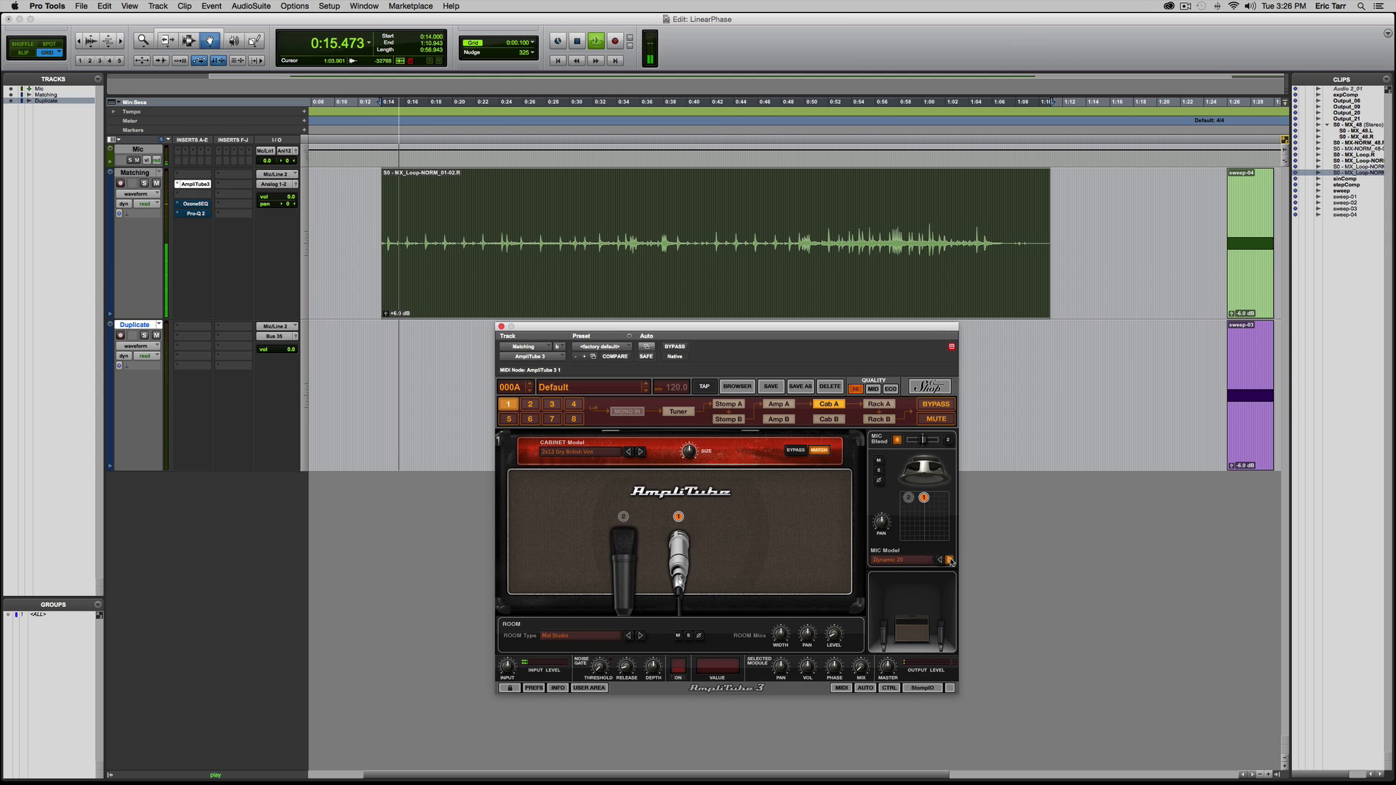
click(950, 560)
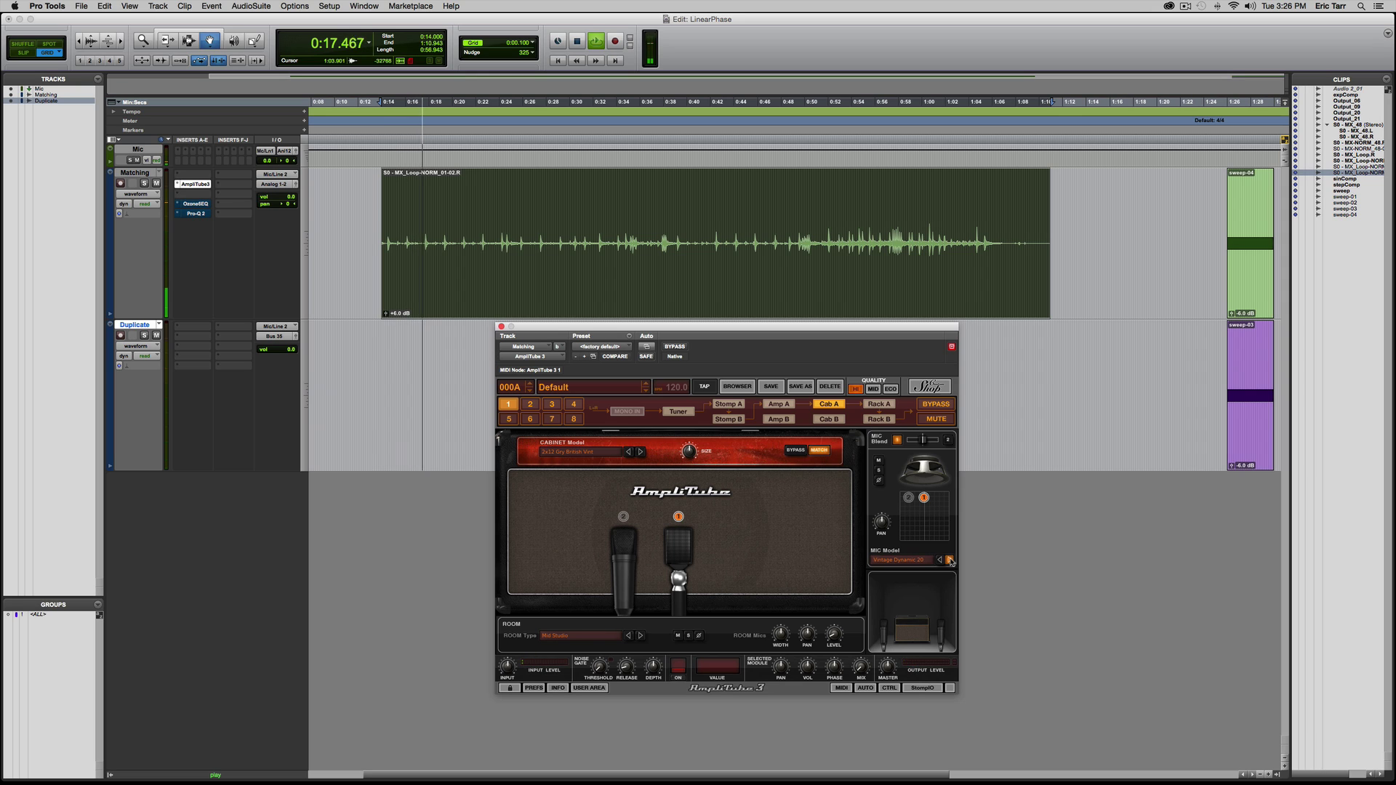
click(949, 560)
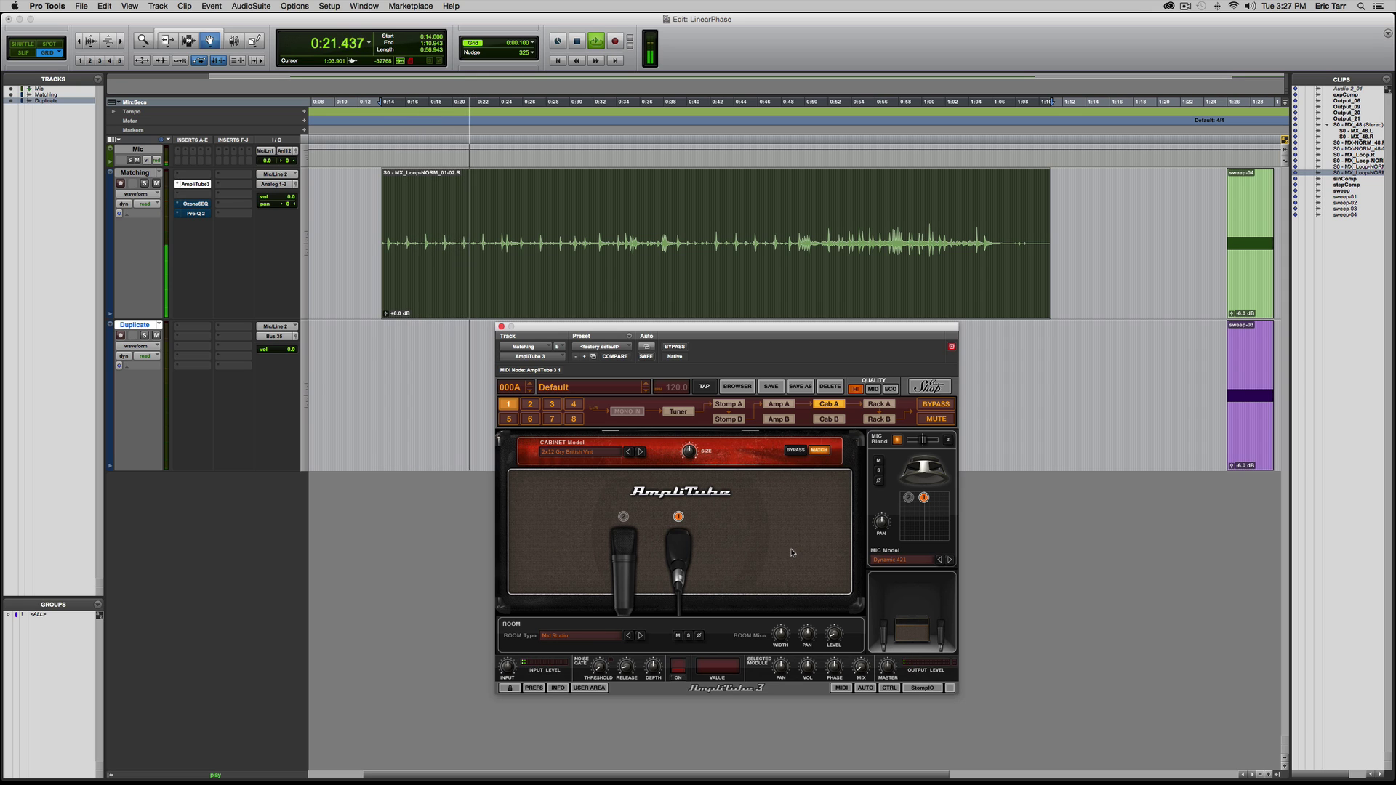
key(space)
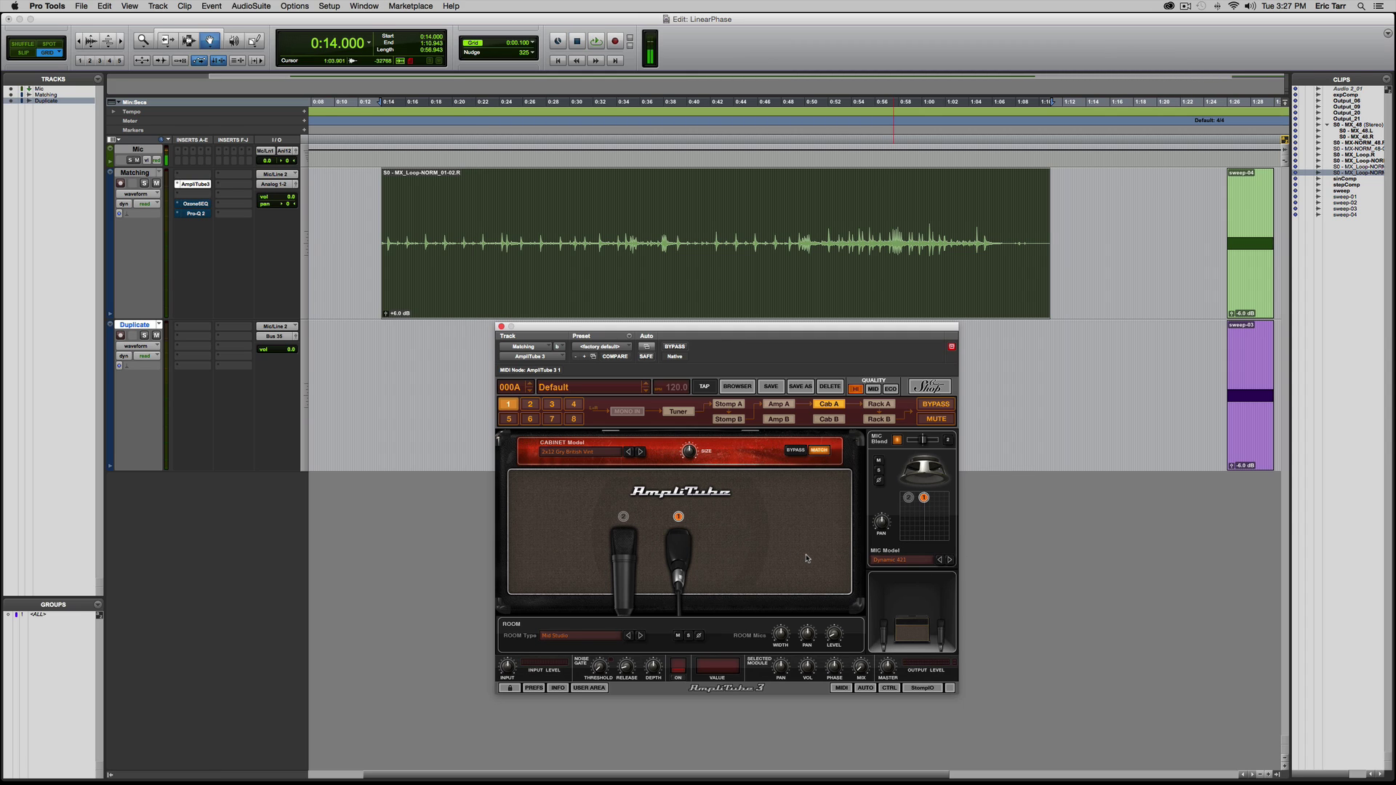
- Mute AmpliTube's cabinet room sound and move its window to the upper right
click(678, 635)
drag(645, 327, 882, 148)
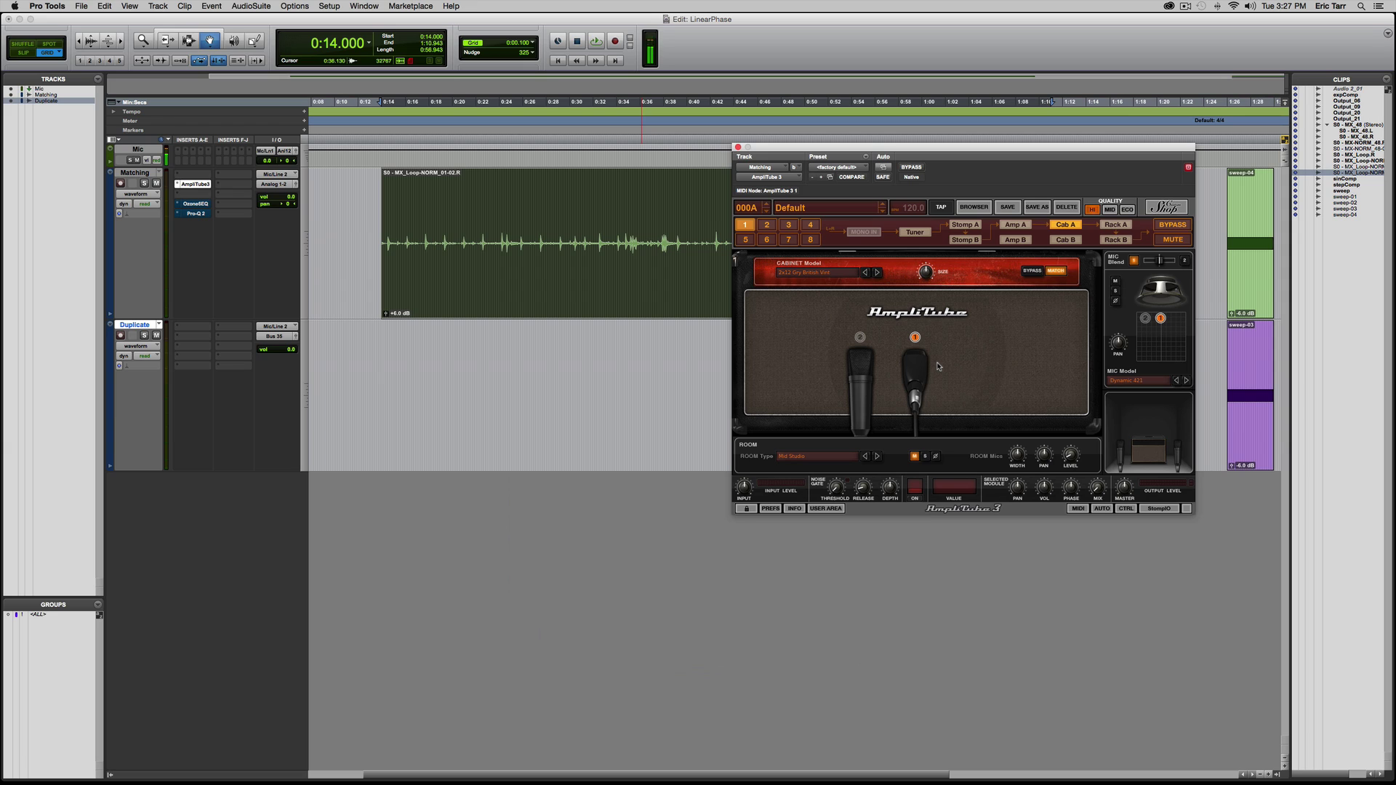
- Open Ozone 6 Equalizer centred on screen, un-bypass it, and clear its target spectrum
click(199, 204)
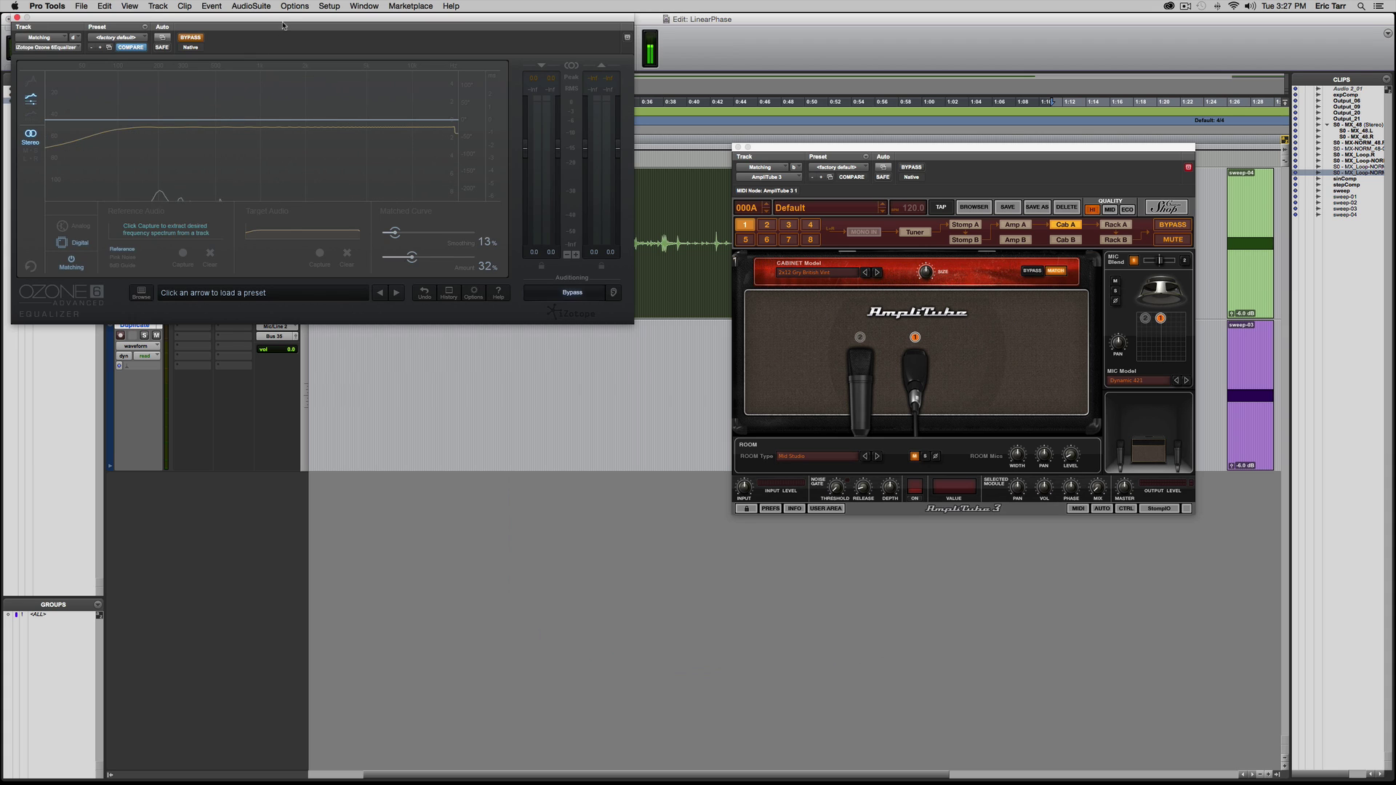
mouse_move(298, 23)
mouse_down()
mouse_move(654, 389)
mouse_move(658, 435)
mouse_up()
click(550, 450)
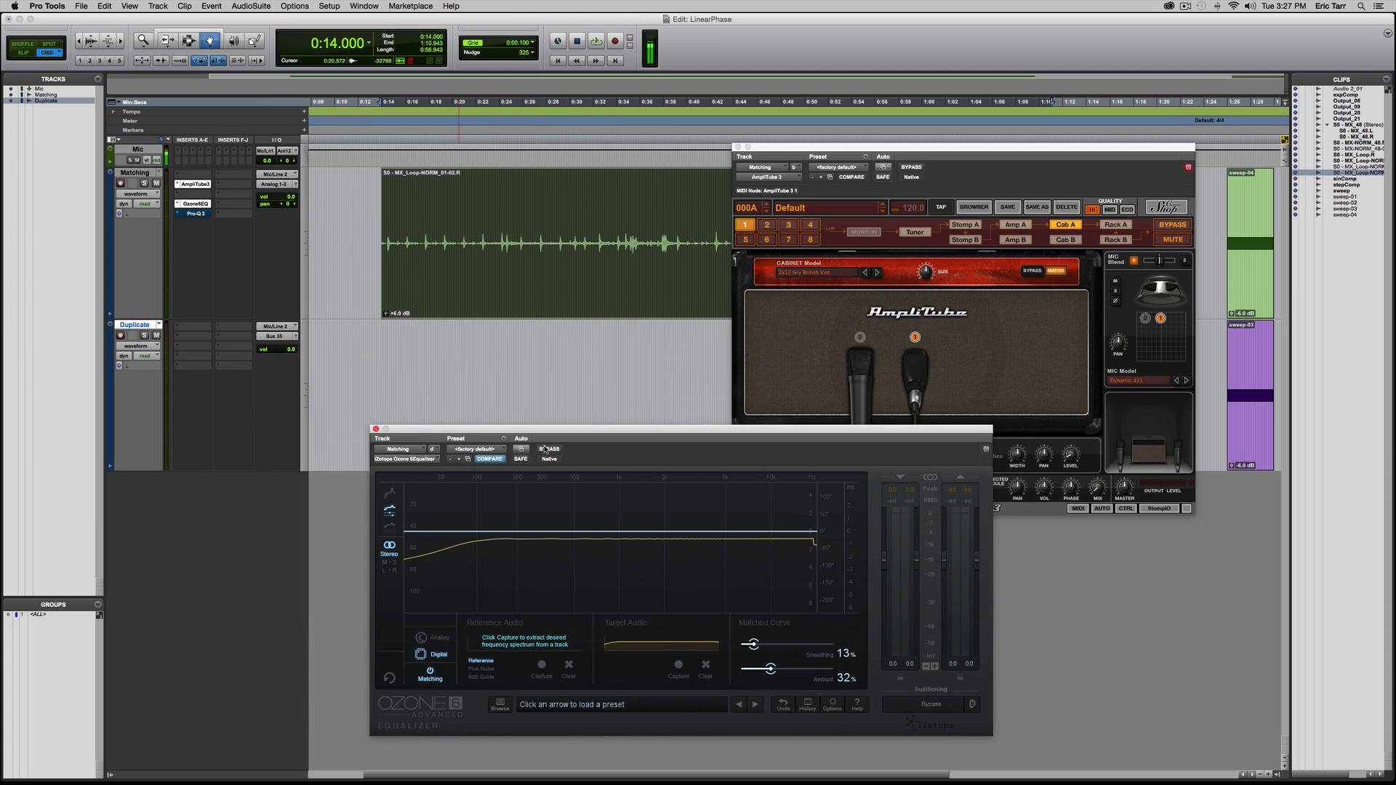
click(706, 665)
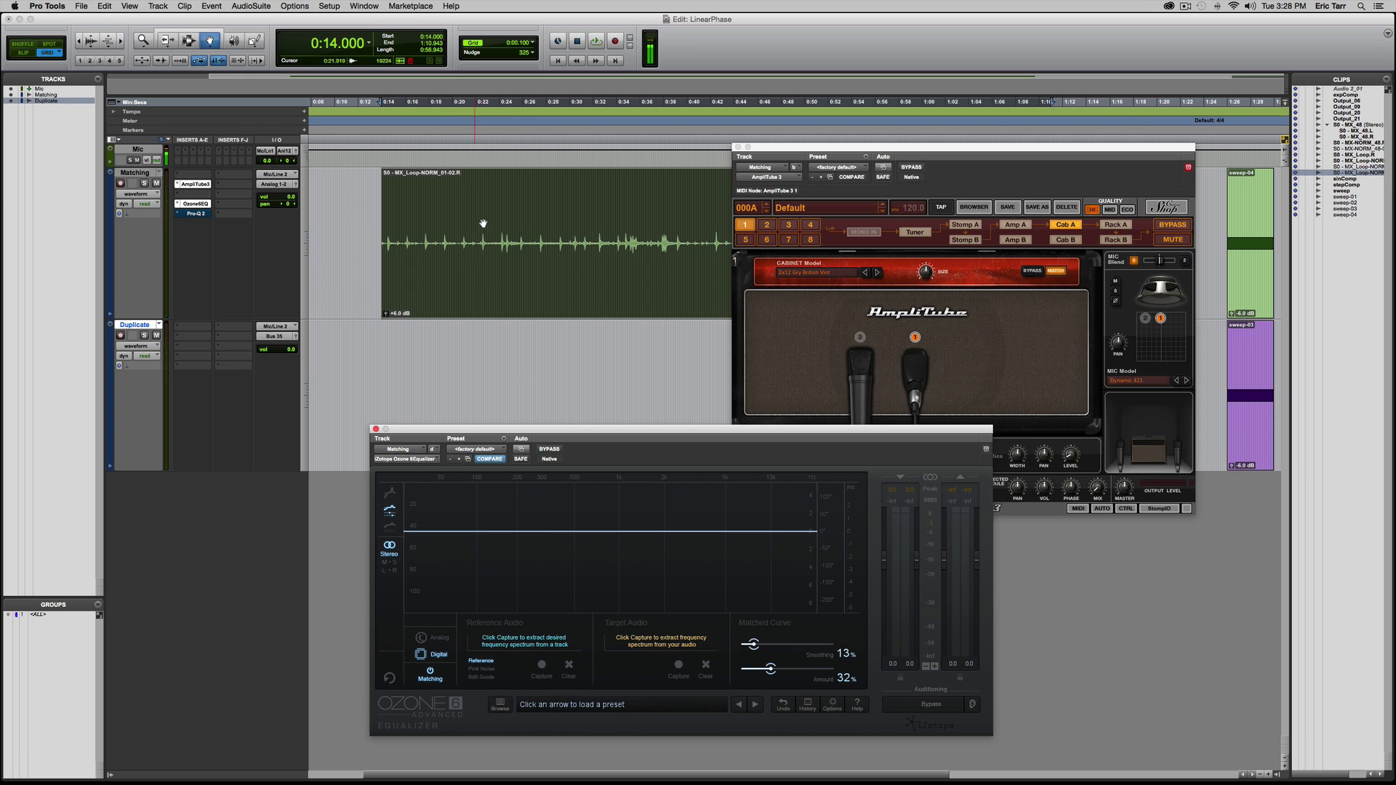
- Bring the AmpliTube window forward and select the sweep-04 clip as the playback range
scroll(482, 244, right, 2)
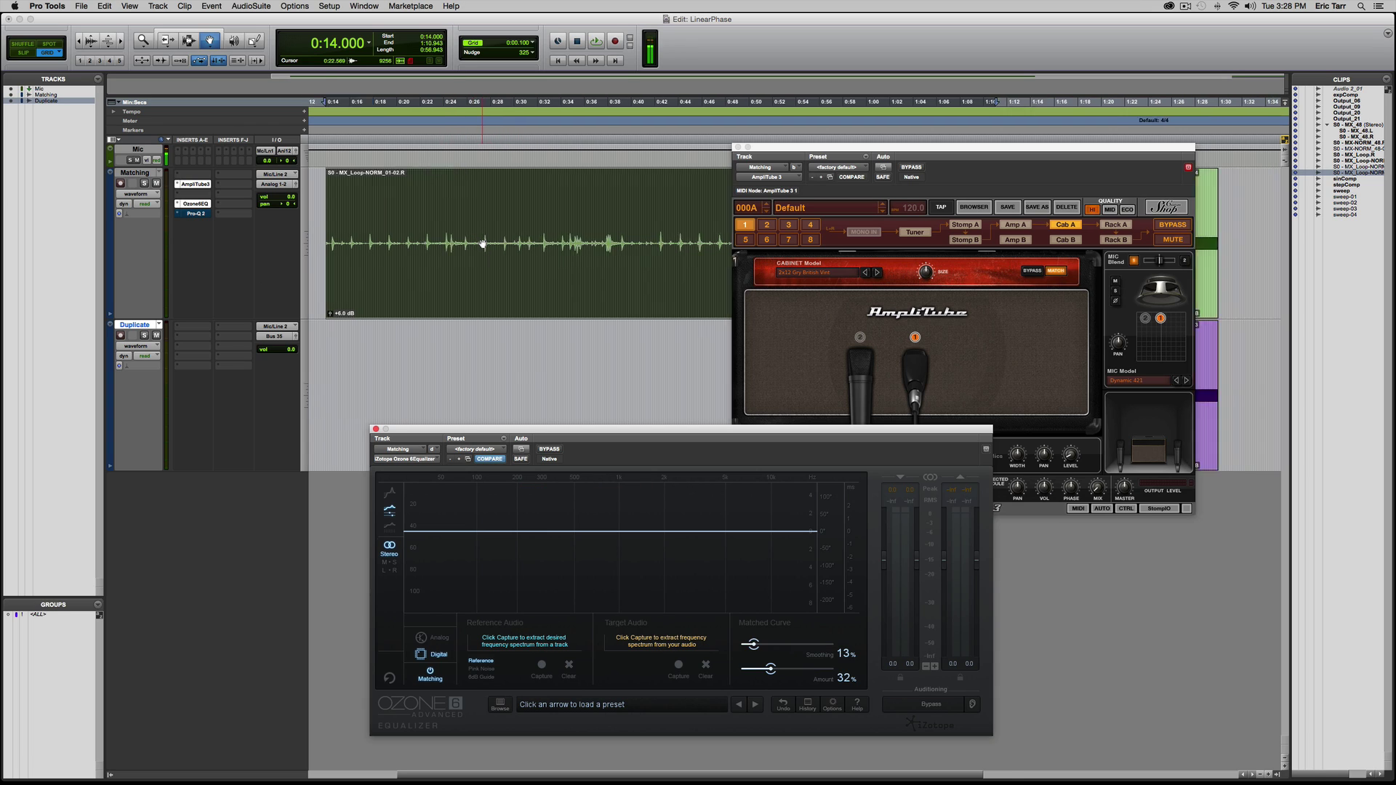
scroll(482, 244, right, 8)
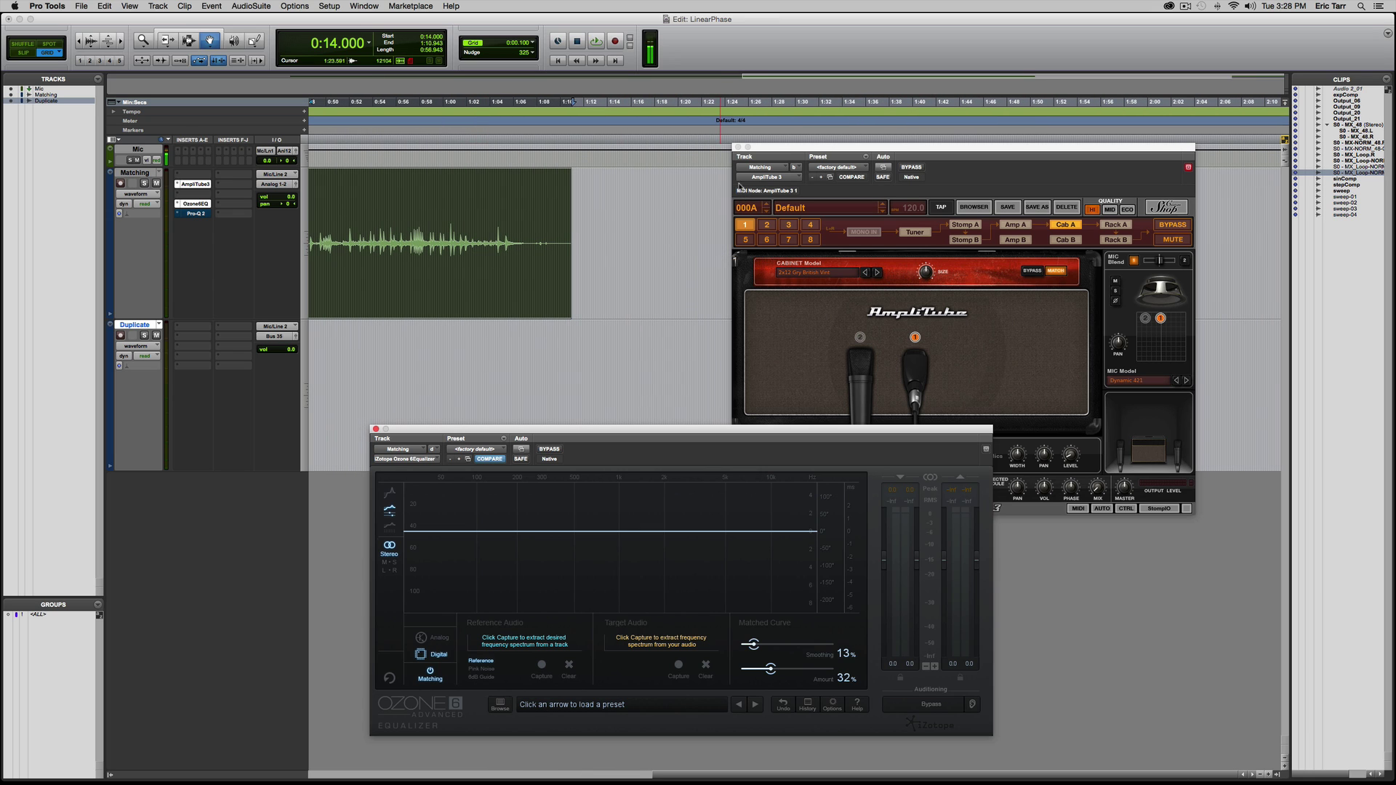
drag(827, 147, 909, 76)
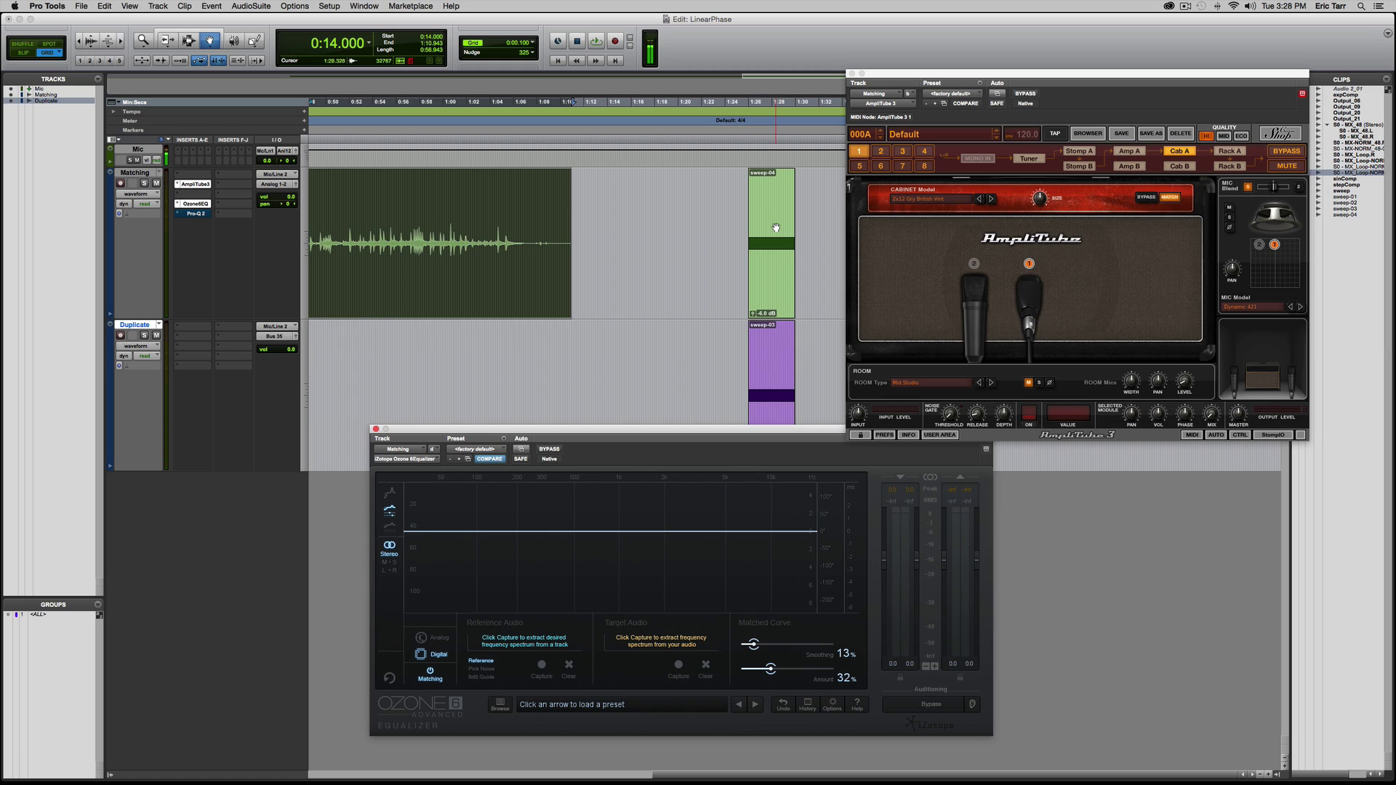
click(775, 228)
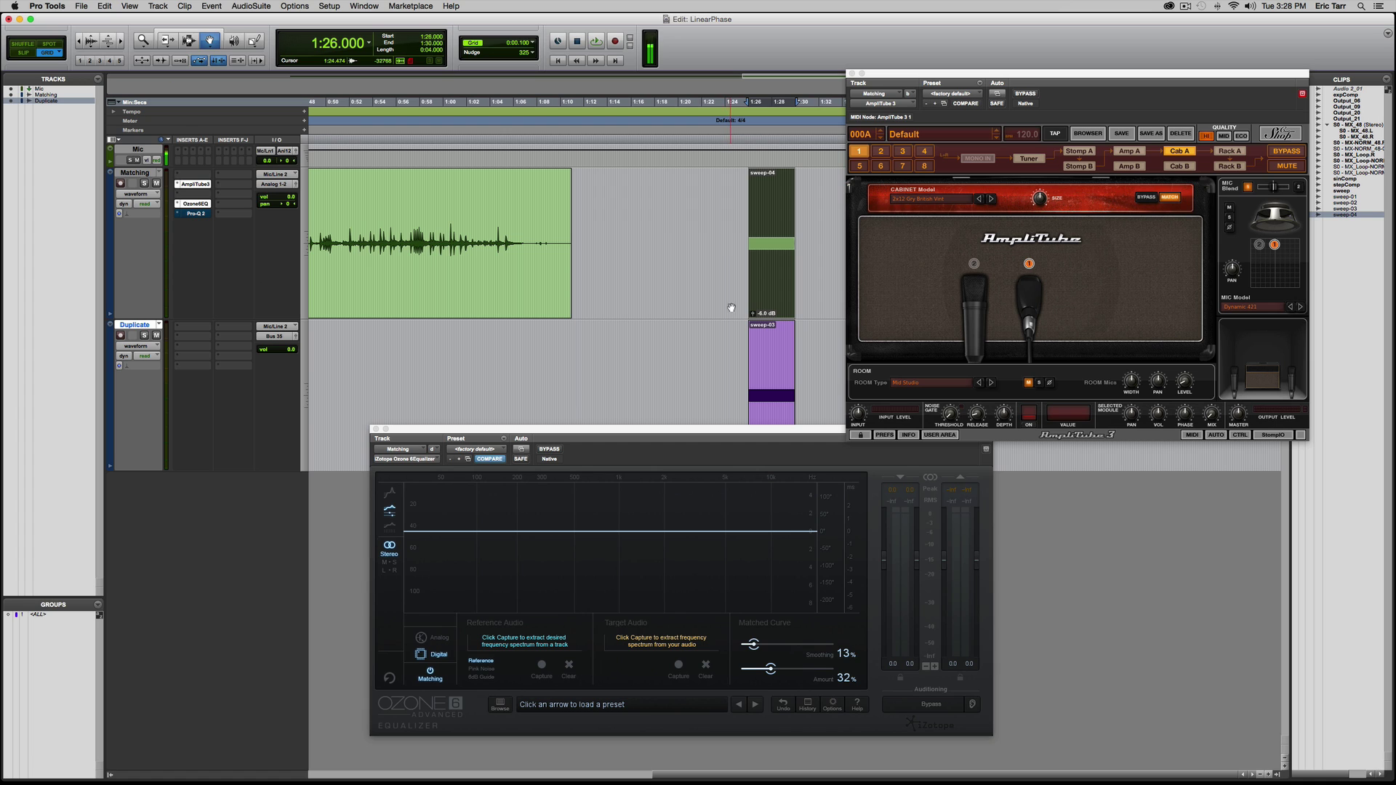
- Reopen the AmpliTube3 insert window and move the Ozone EQ window higher
click(204, 186)
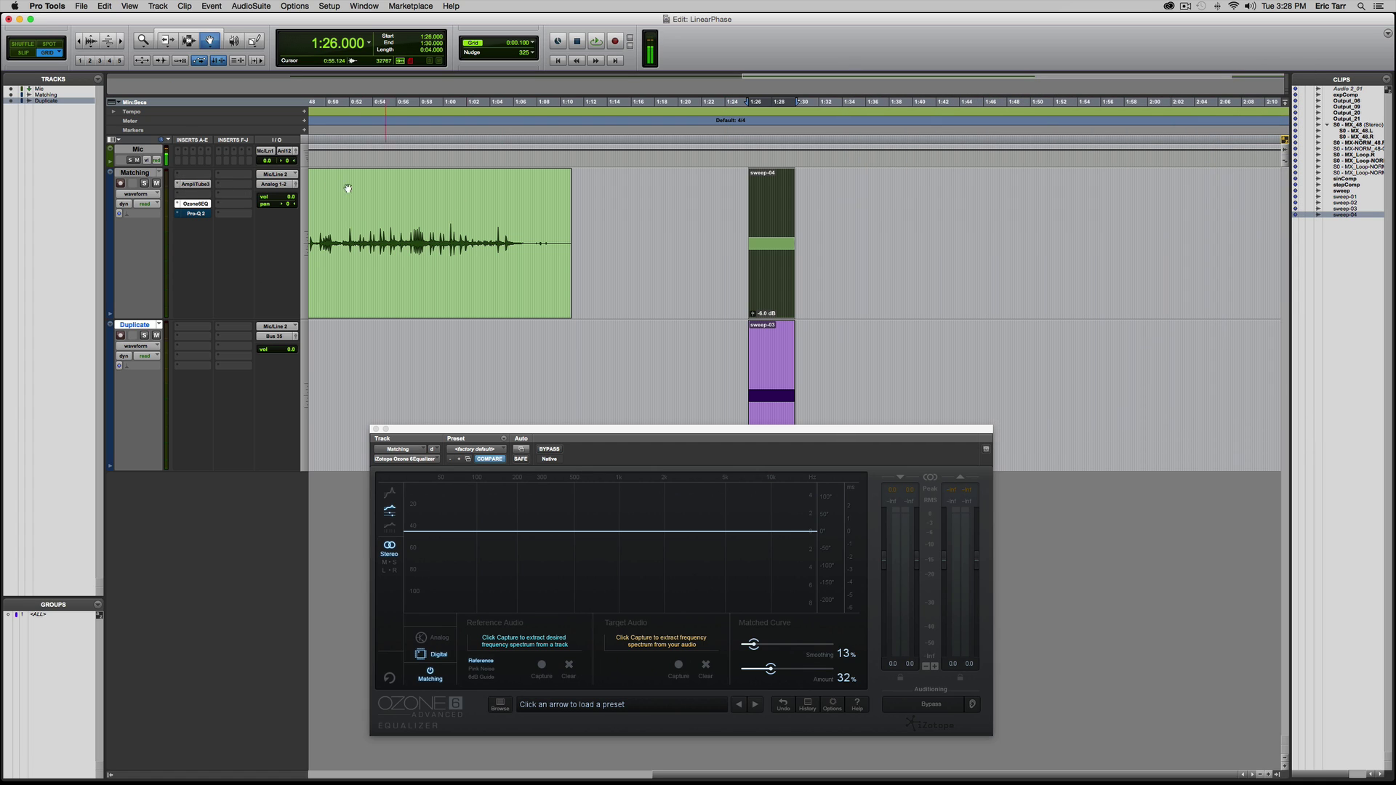
click(204, 186)
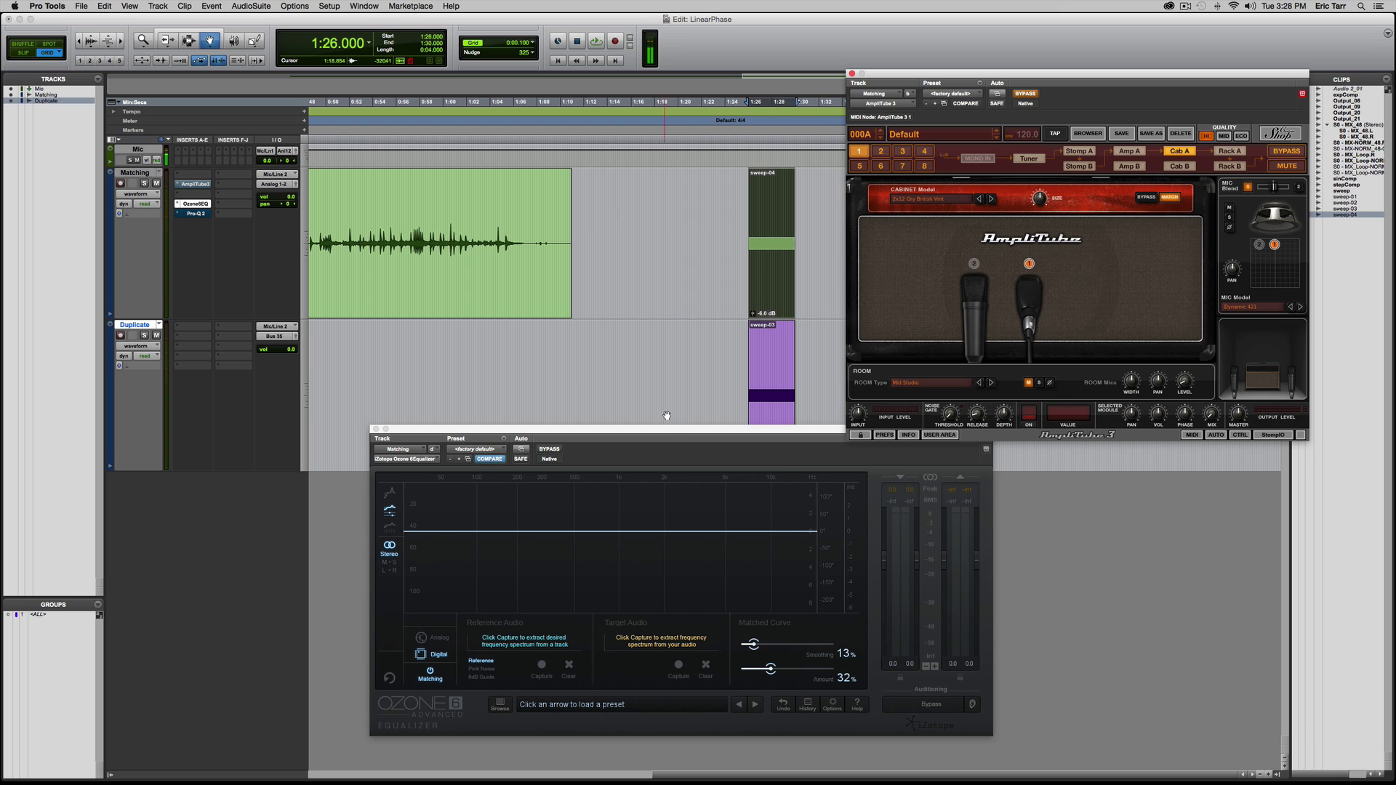
mouse_move(674, 429)
mouse_down()
mouse_move(745, 360)
mouse_move(720, 385)
mouse_up()
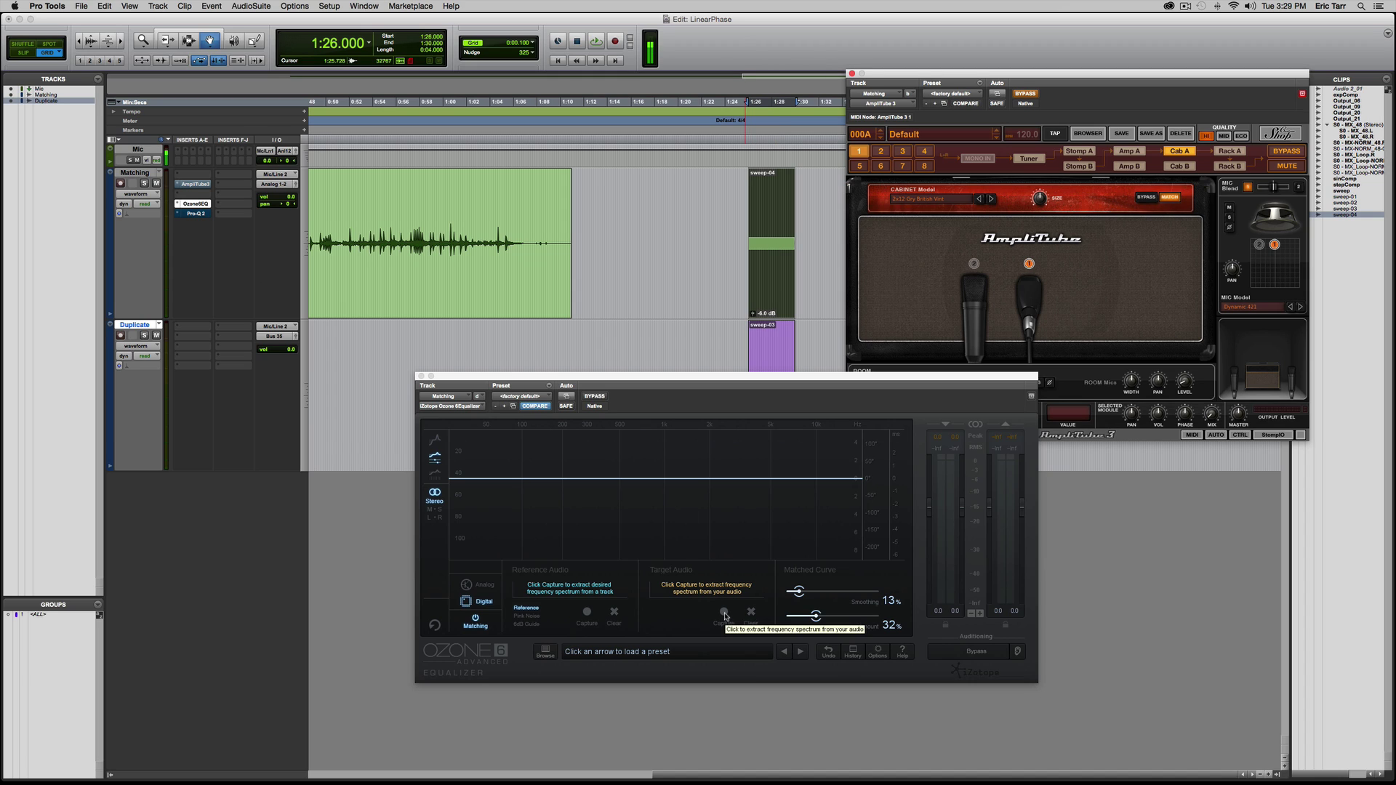
- Capture Ozone's target audio spectrum while the sweep clip plays
click(724, 616)
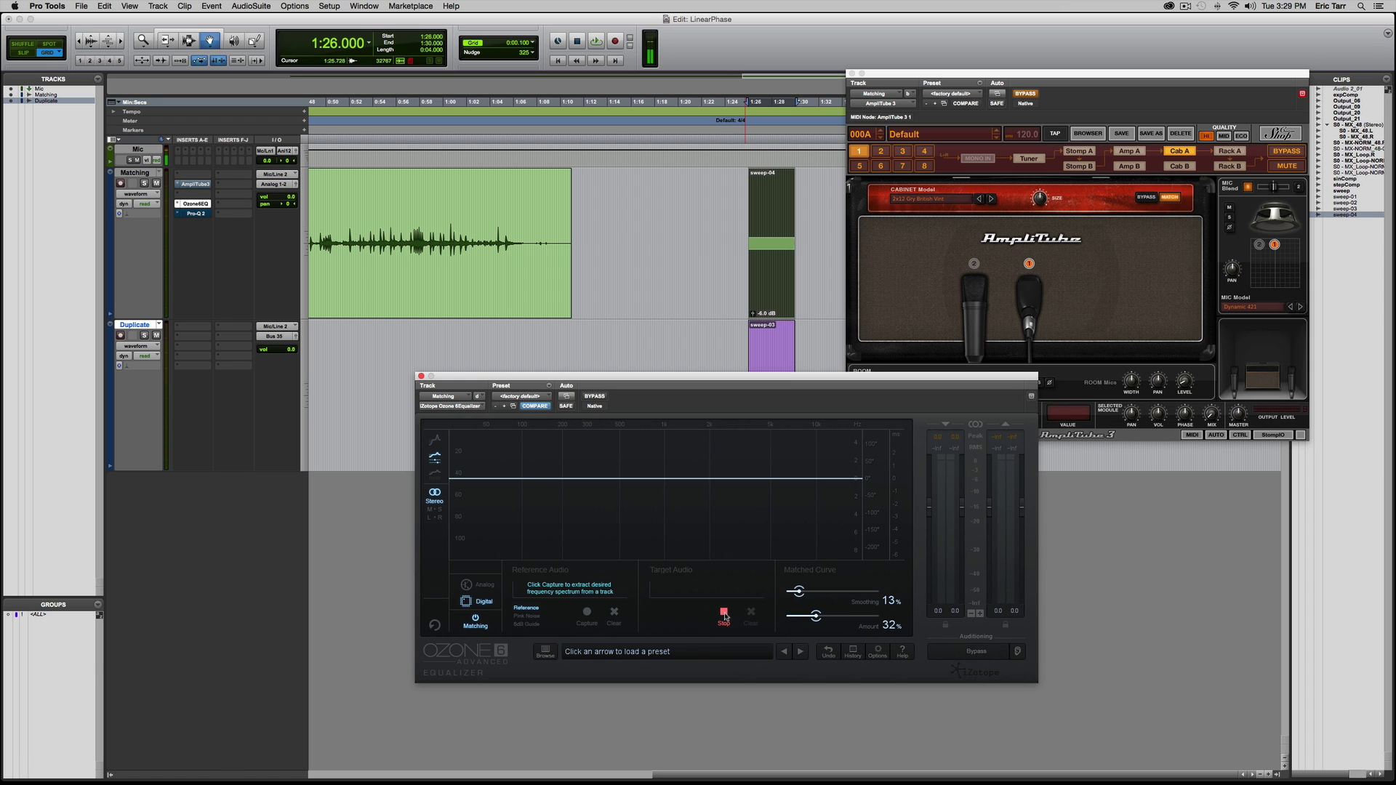
key(space)
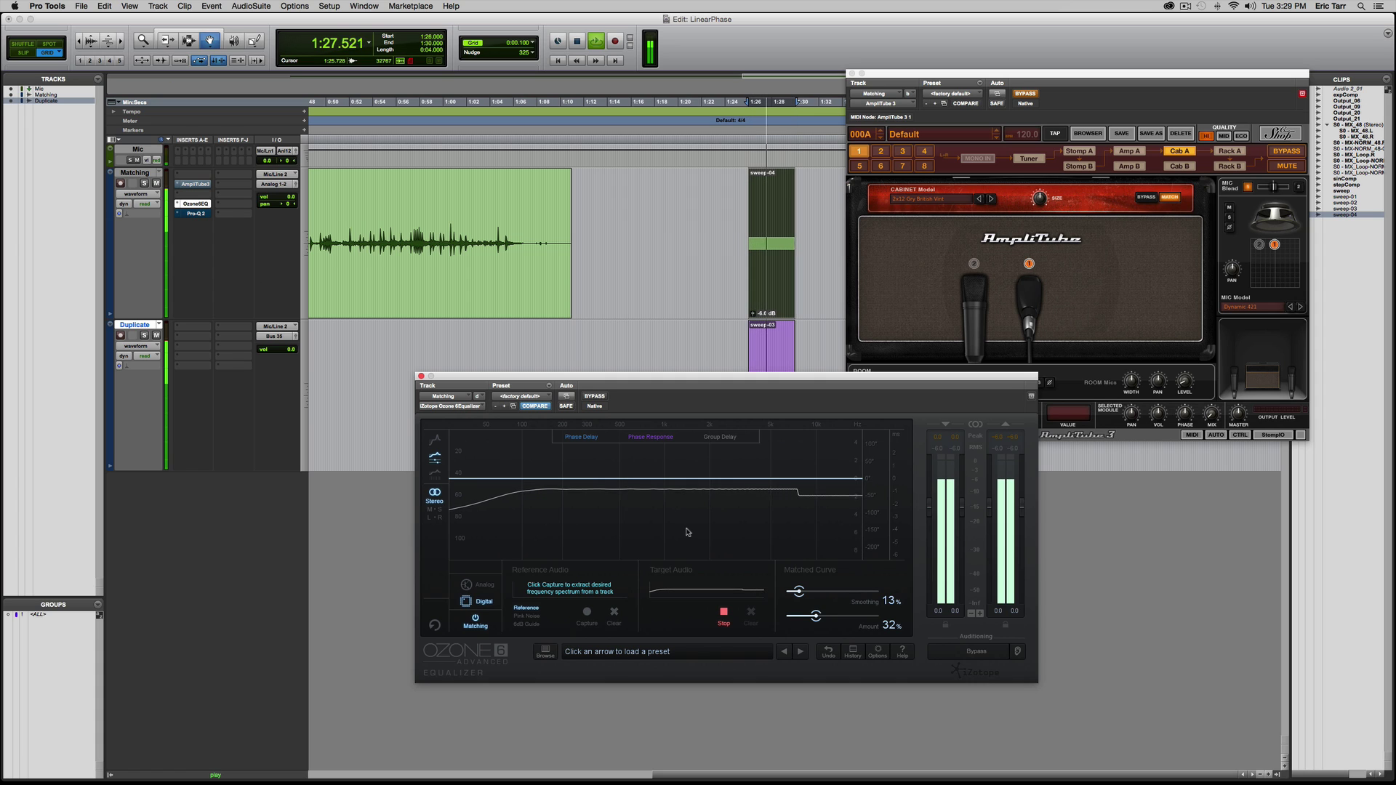
click(724, 613)
key(space)
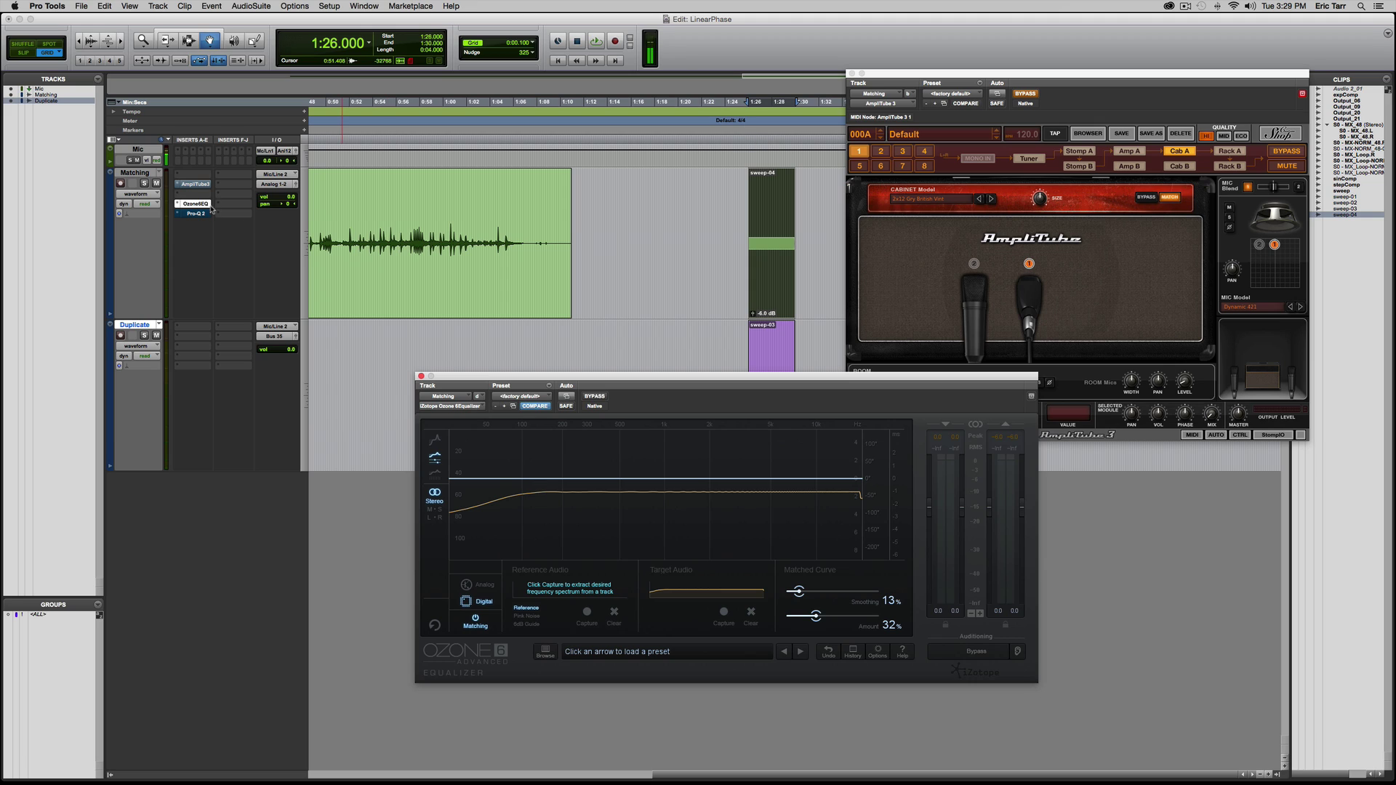
- Re-enable AmpliTube and capture Ozone's reference spectrum while the sweep clip plays
super+click(202, 185)
click(588, 610)
key(space)
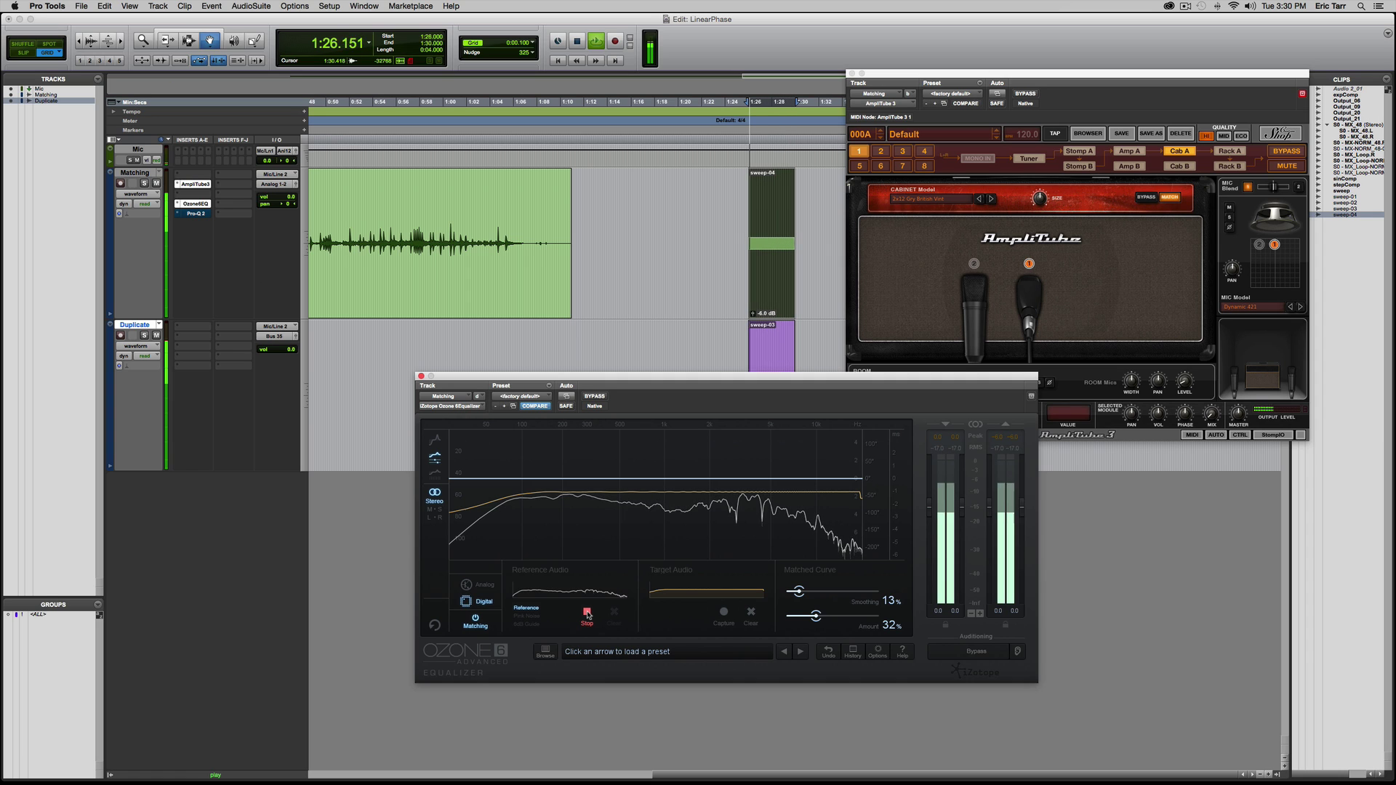
click(588, 613)
key(space)
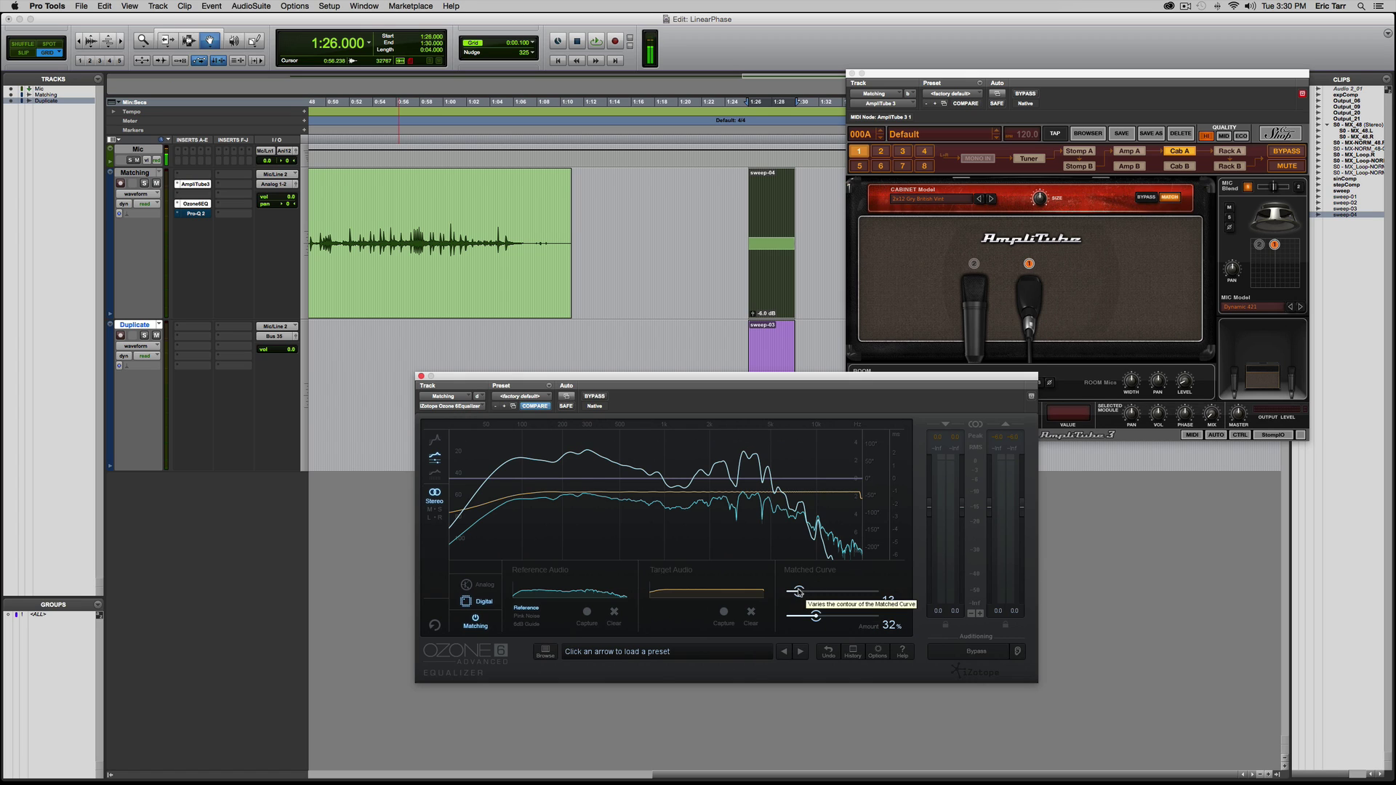
- Lower the matched curve to 7% smoothing and 14% amount, then bypass AmpliTube
mouse_move(798, 591)
mouse_down()
mouse_move(865, 591)
mouse_move(792, 591)
mouse_move(829, 616)
mouse_move(799, 616)
mouse_up()
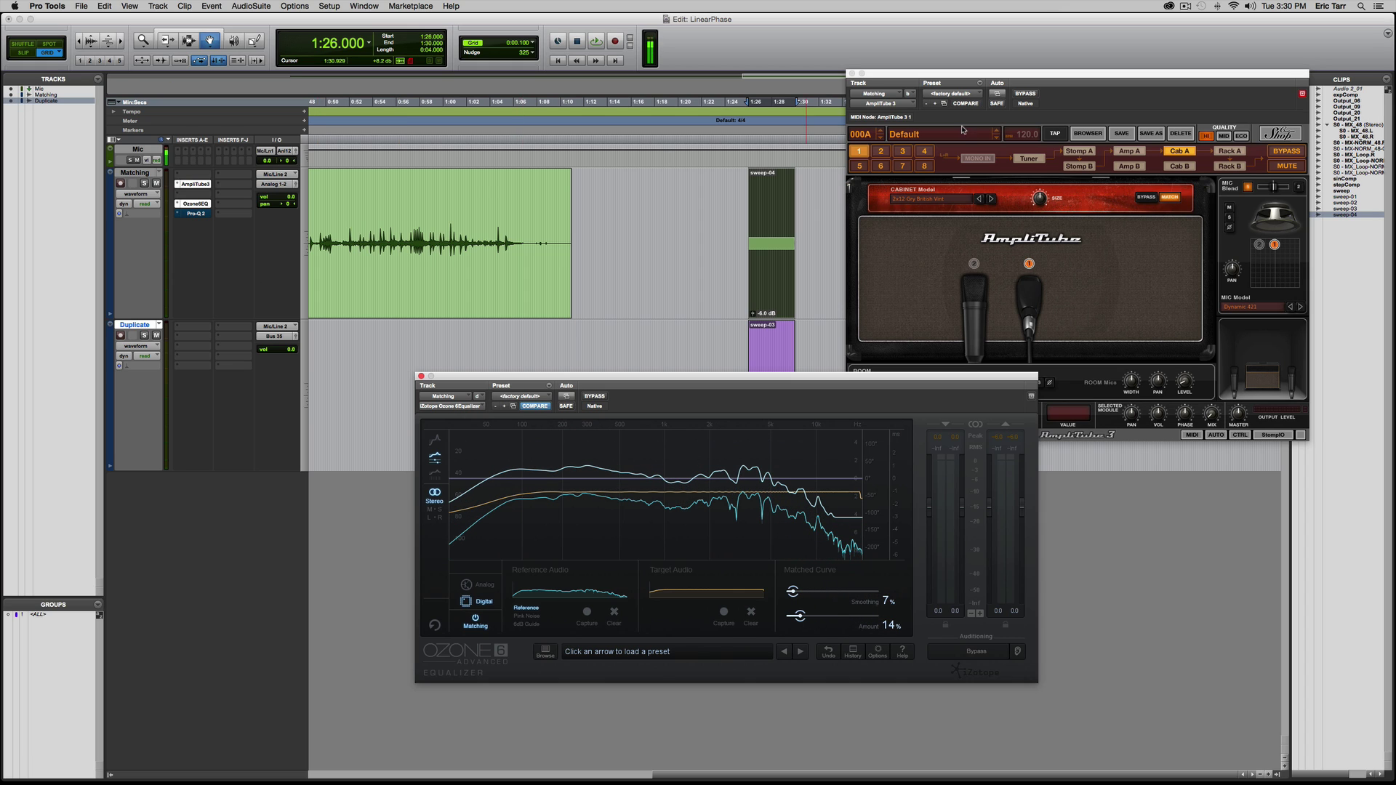
click(1026, 93)
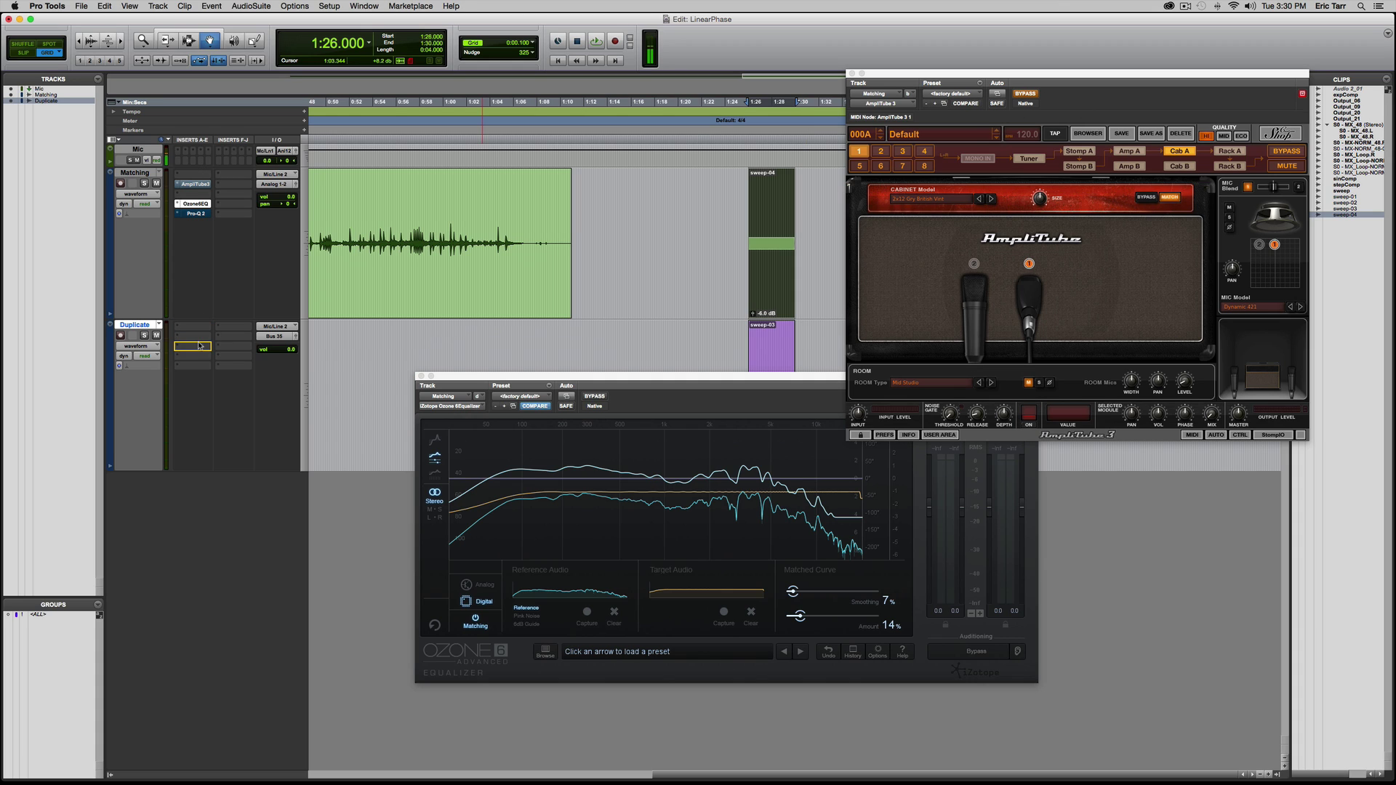
- Move AmpliTube 3 from the Matching track to the Duplicate track, select the drum loop, close AmpliTube
drag(195, 184, 205, 341)
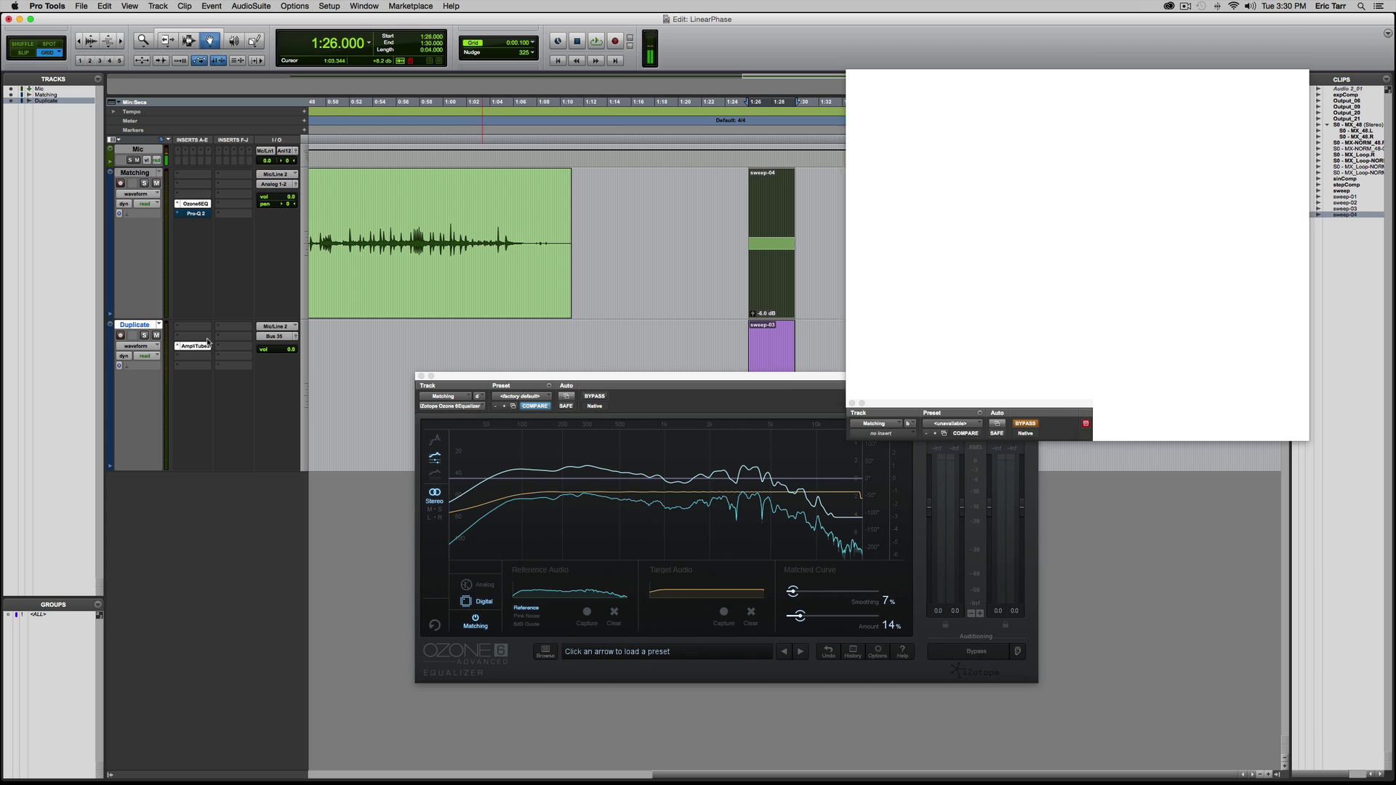
scroll(734, 248, left, 10)
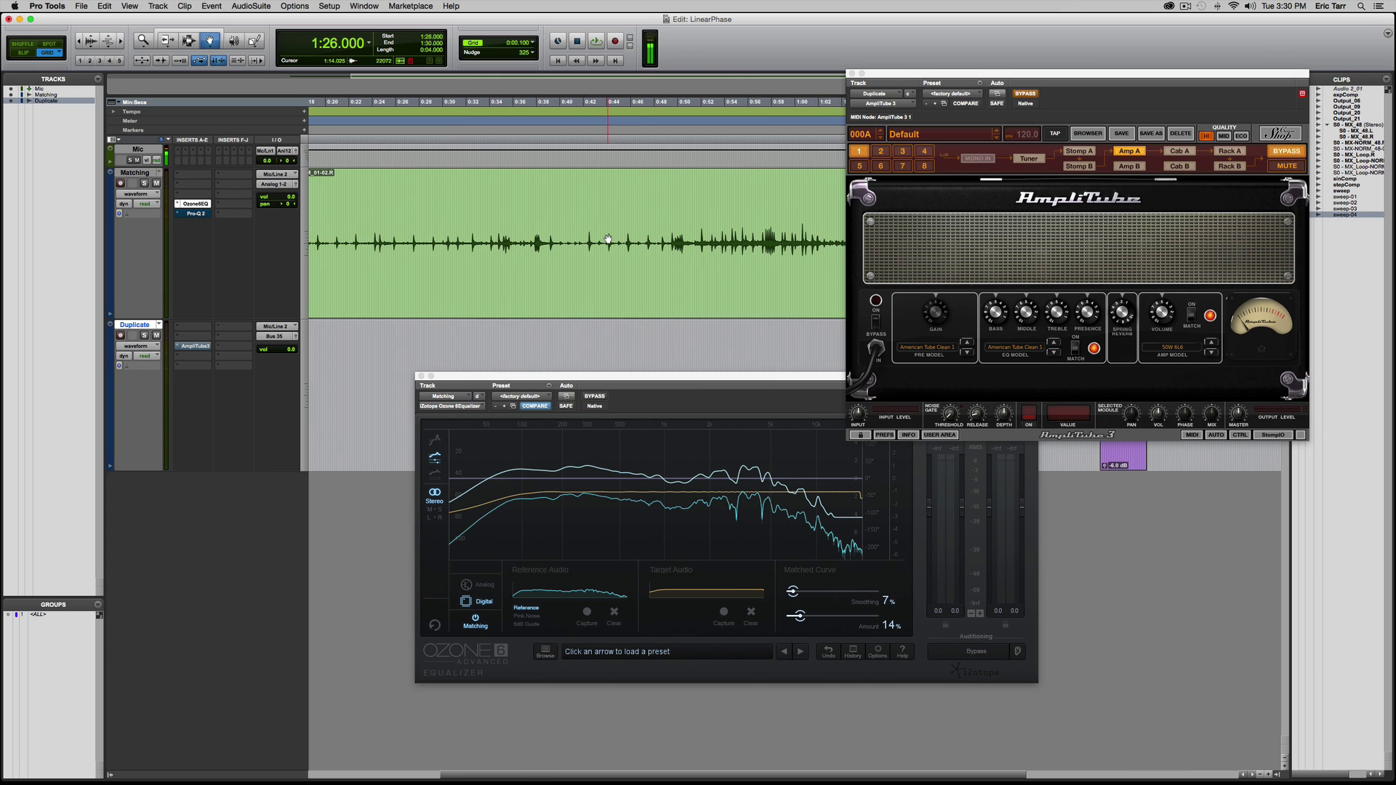
click(735, 248)
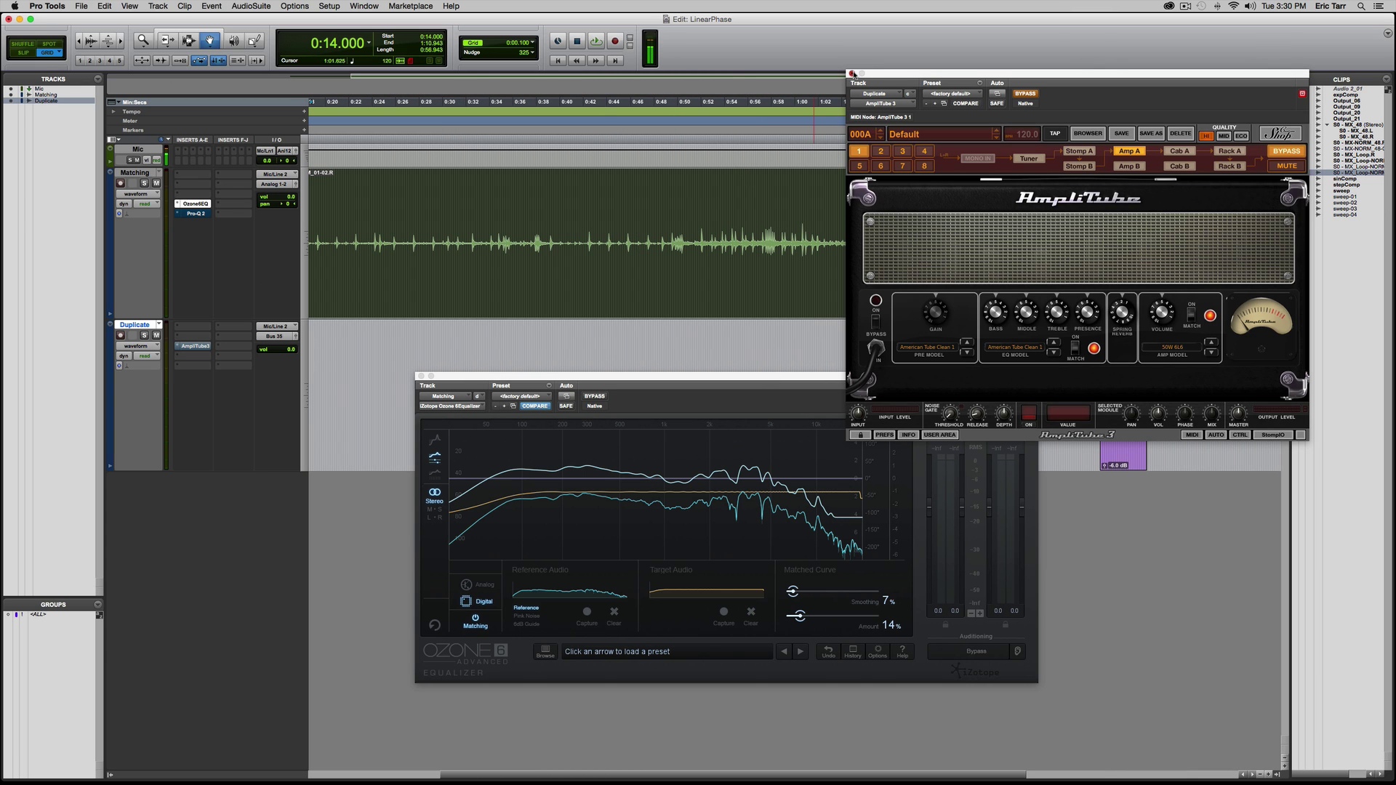
click(853, 74)
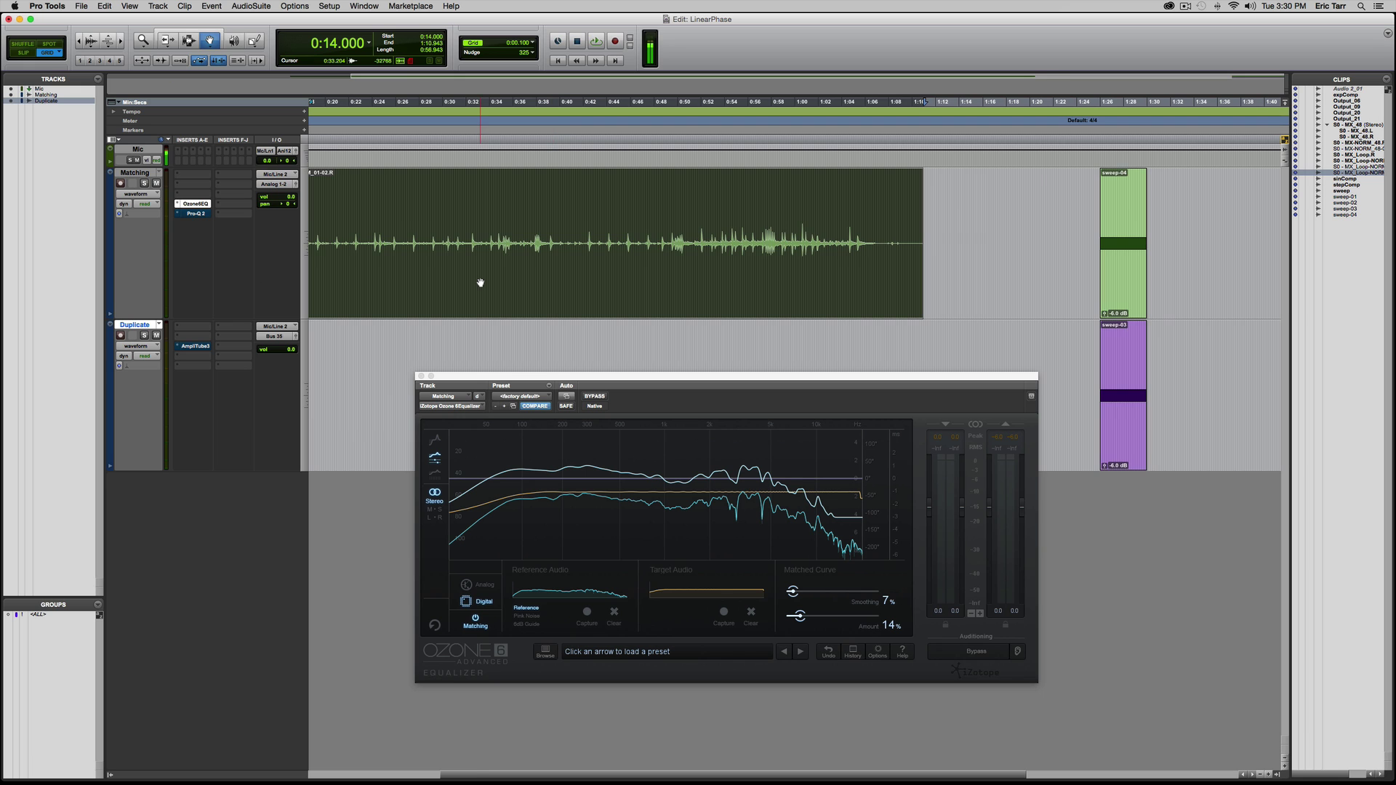
scroll(480, 282, left, 1)
scroll(480, 282, left, 4)
- Play the drum loop while setting Ozone's matched curve to 15% smoothing and 48% amount
key(space)
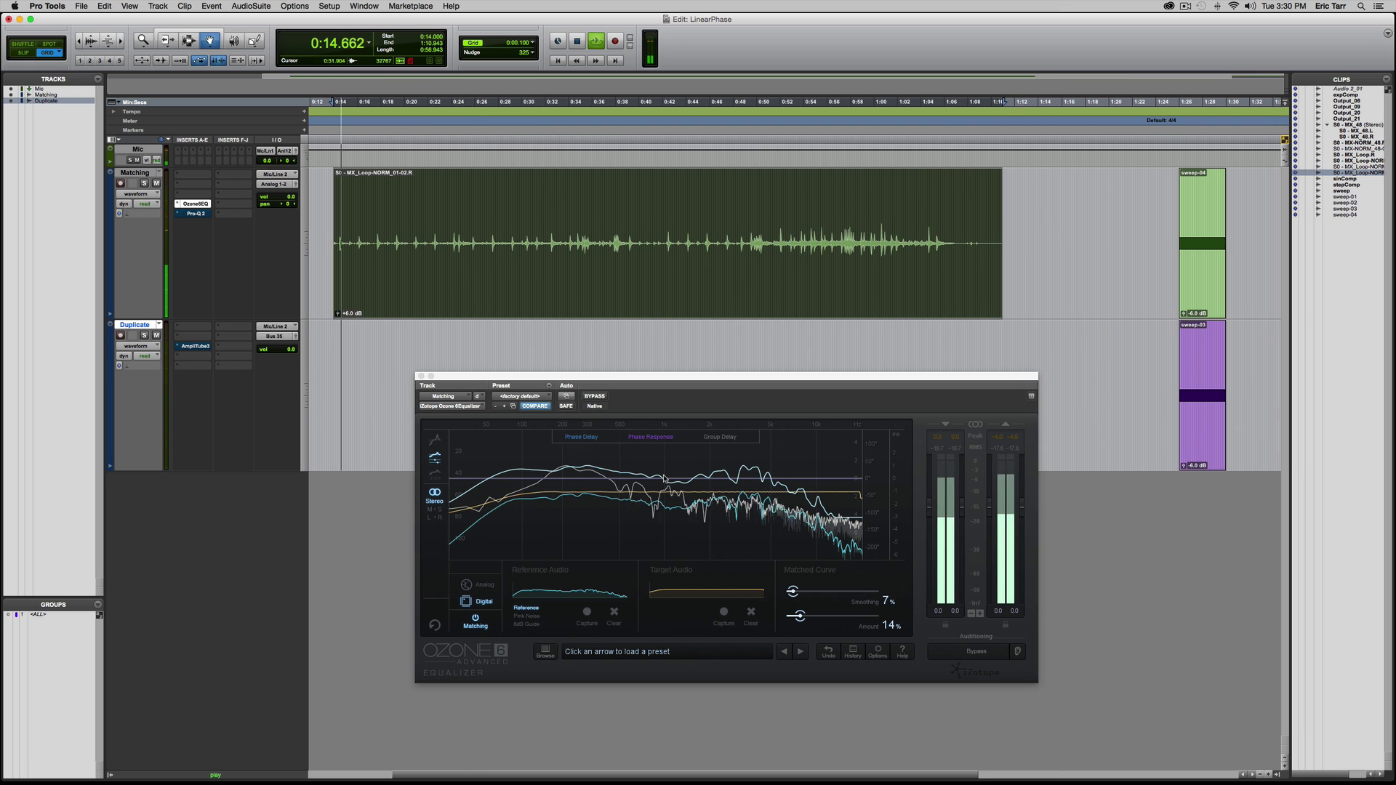
mouse_move(799, 616)
mouse_down()
mouse_move(874, 615)
mouse_move(822, 616)
mouse_up()
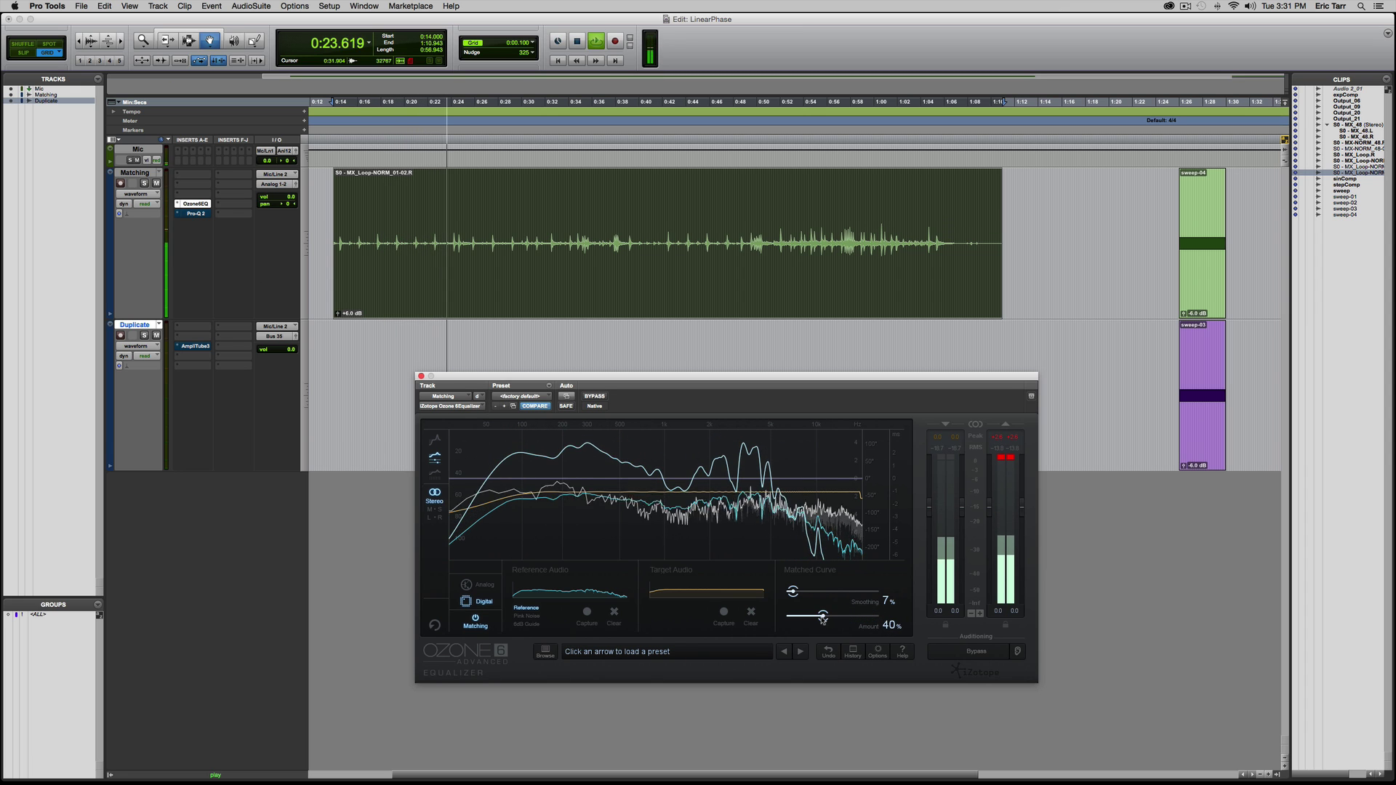
mouse_move(822, 616)
mouse_down()
mouse_move(855, 615)
mouse_move(876, 595)
mouse_move(803, 603)
mouse_up()
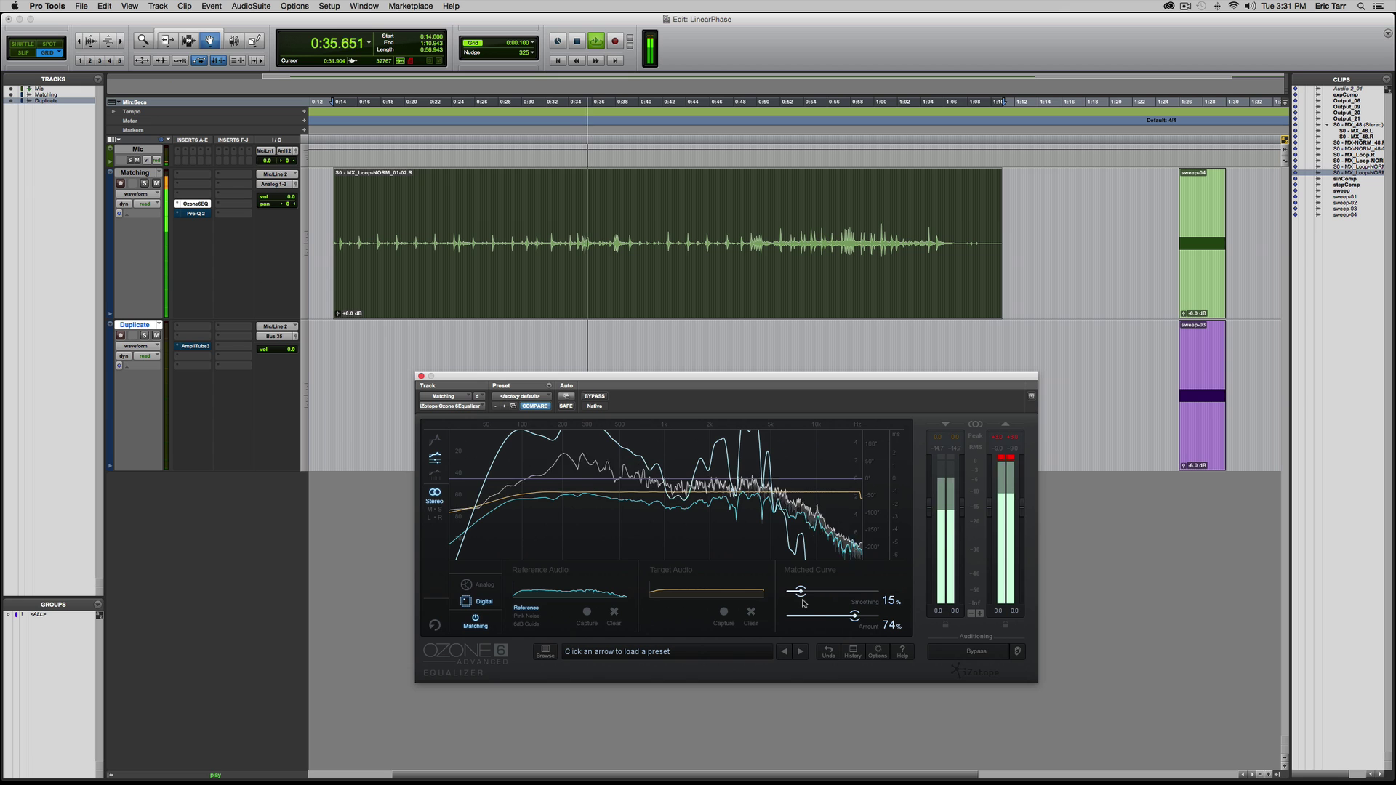
drag(854, 615, 830, 618)
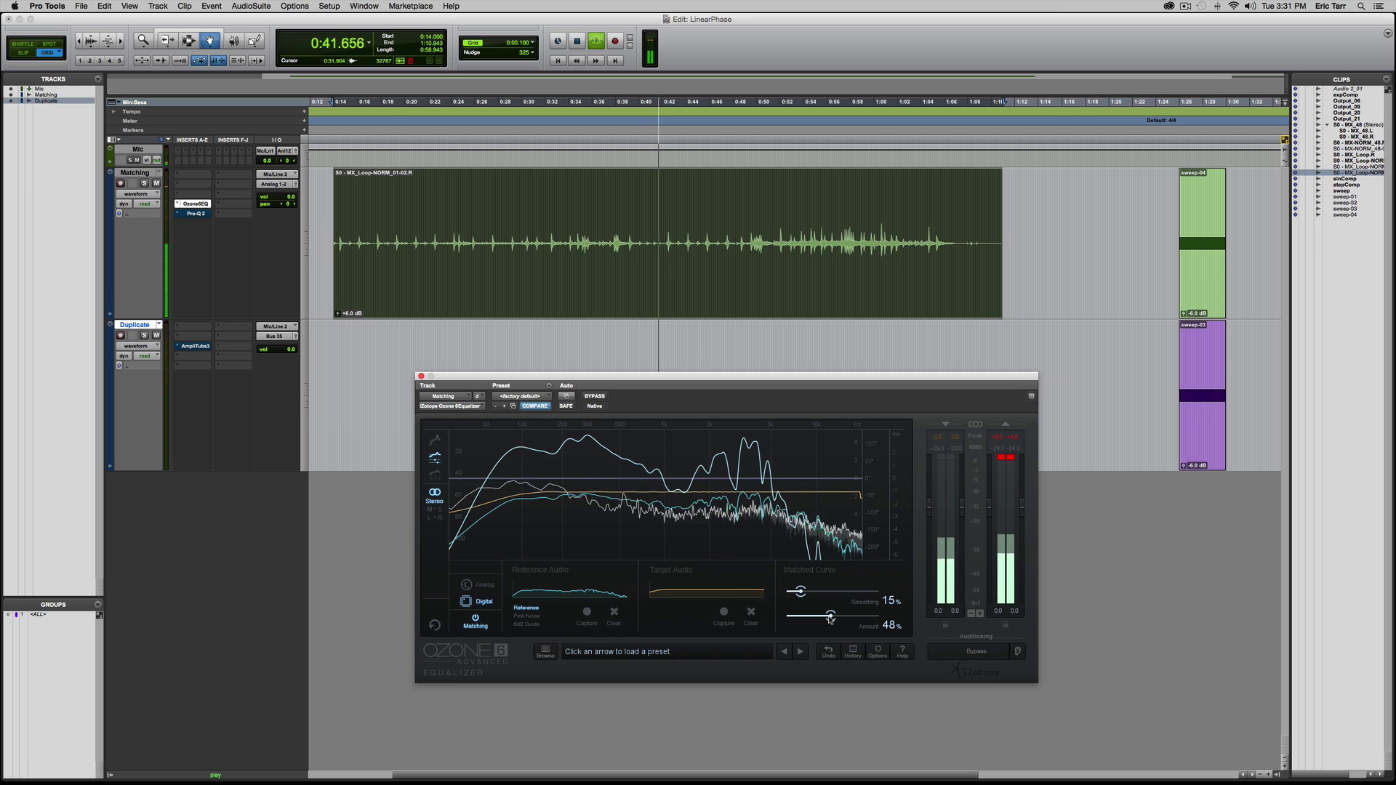
mouse_move(611, 490)
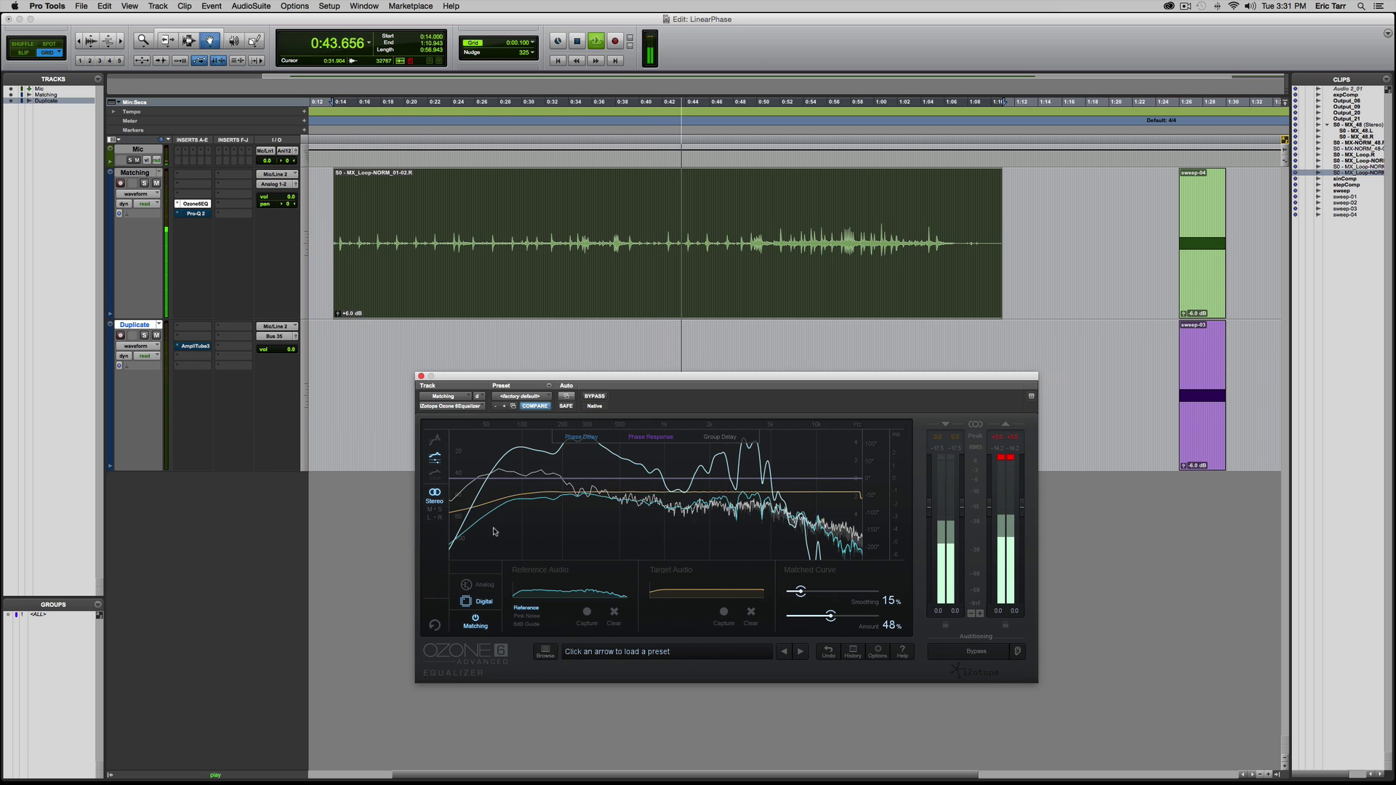
key(space)
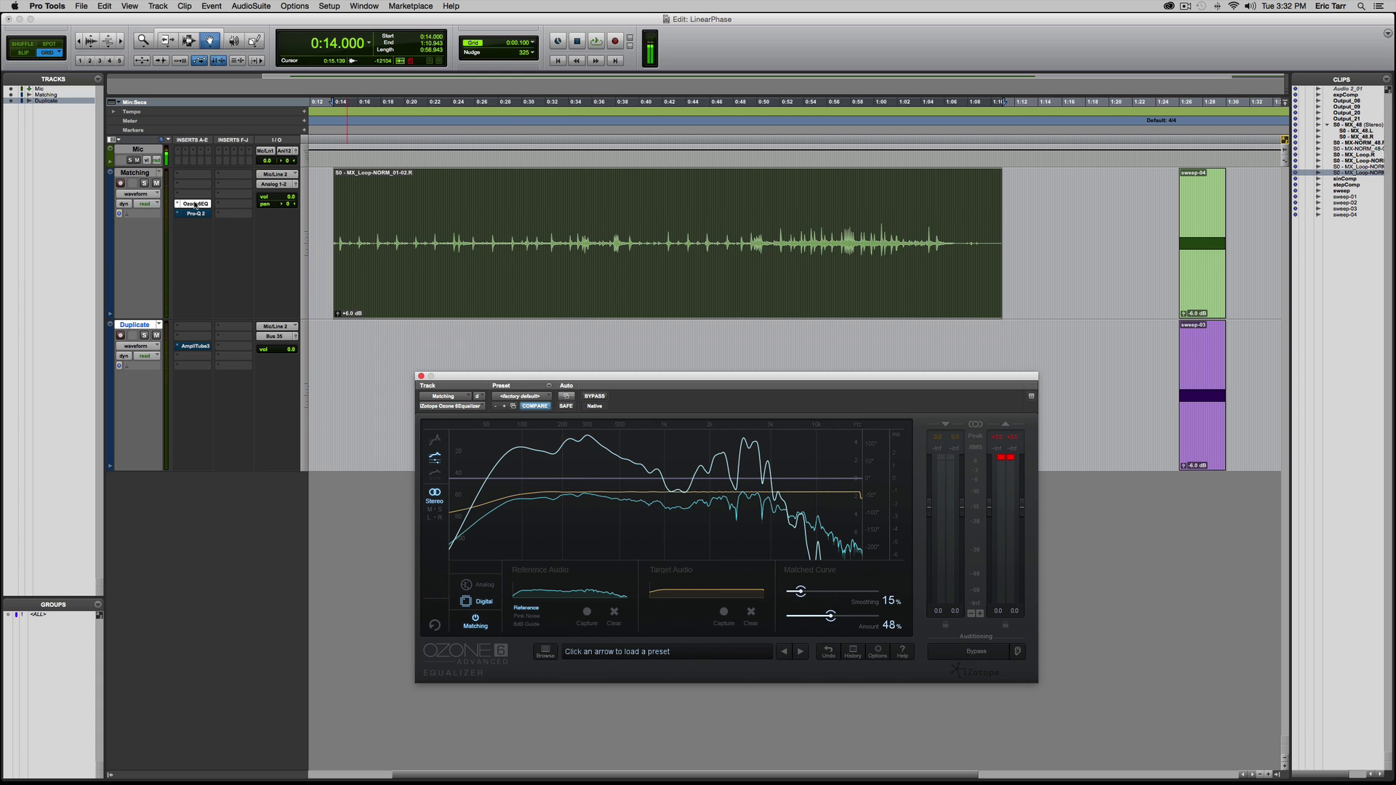
- Bypass Ozone, activate Pro-Q 2 on the Matching track, and close the Ozone window
super+click(194, 205)
super+click(194, 215)
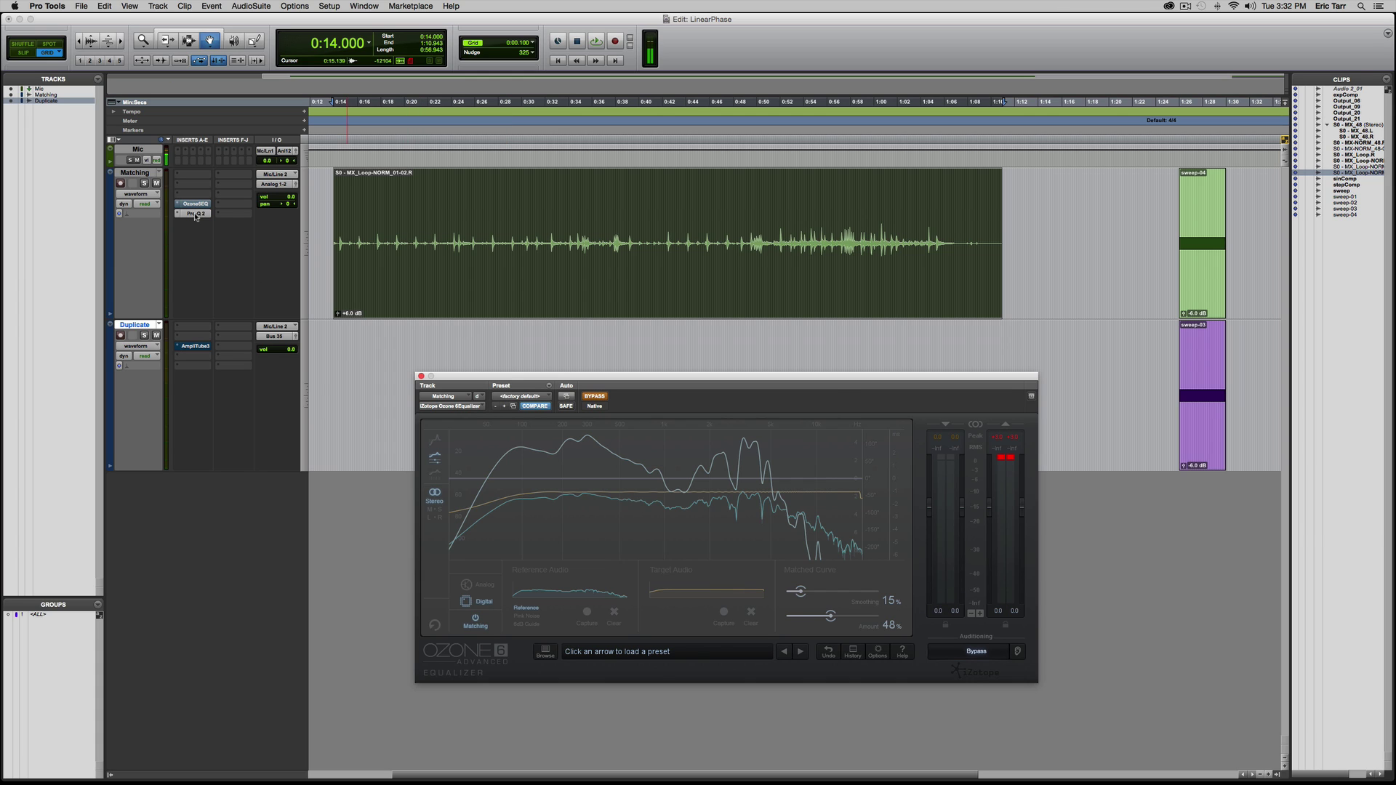
click(195, 214)
drag(789, 72, 518, 277)
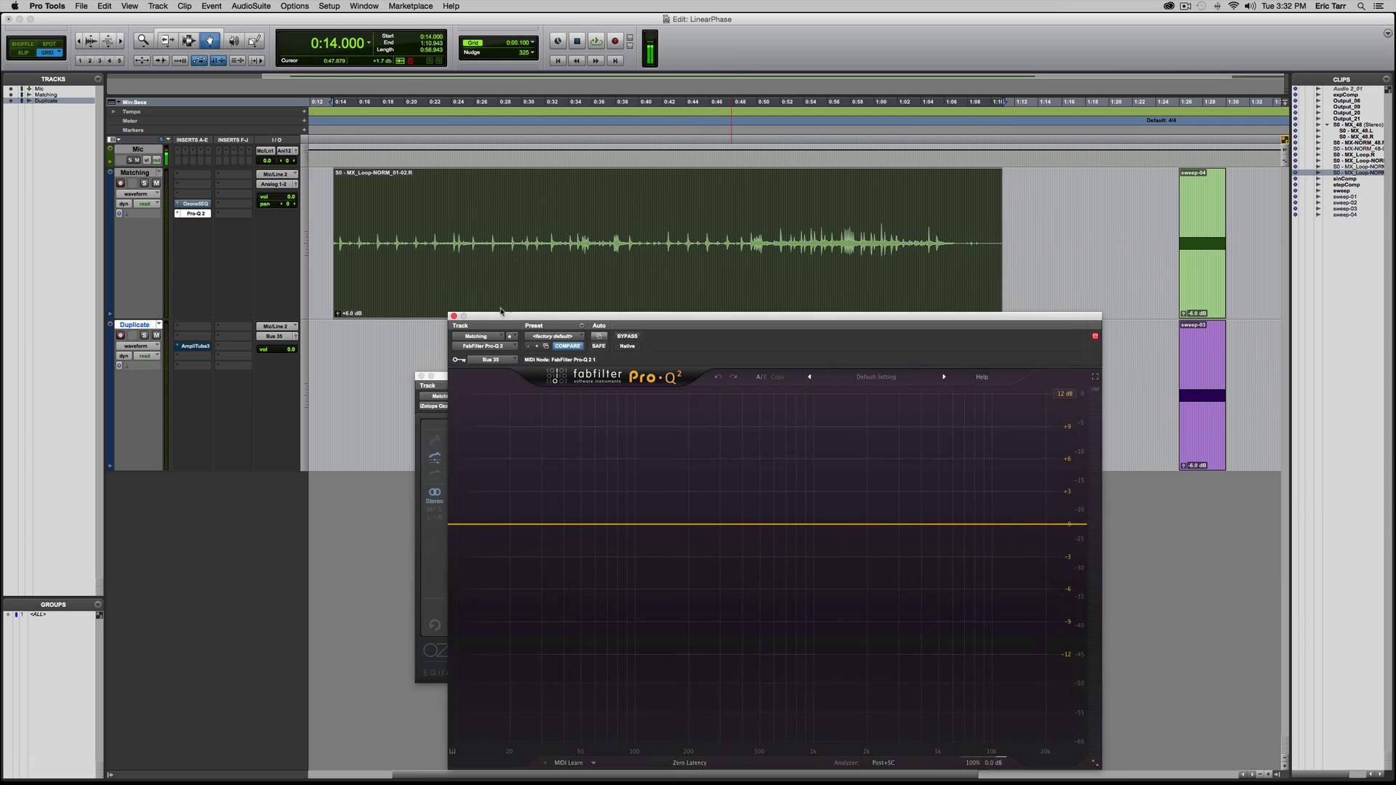
click(421, 376)
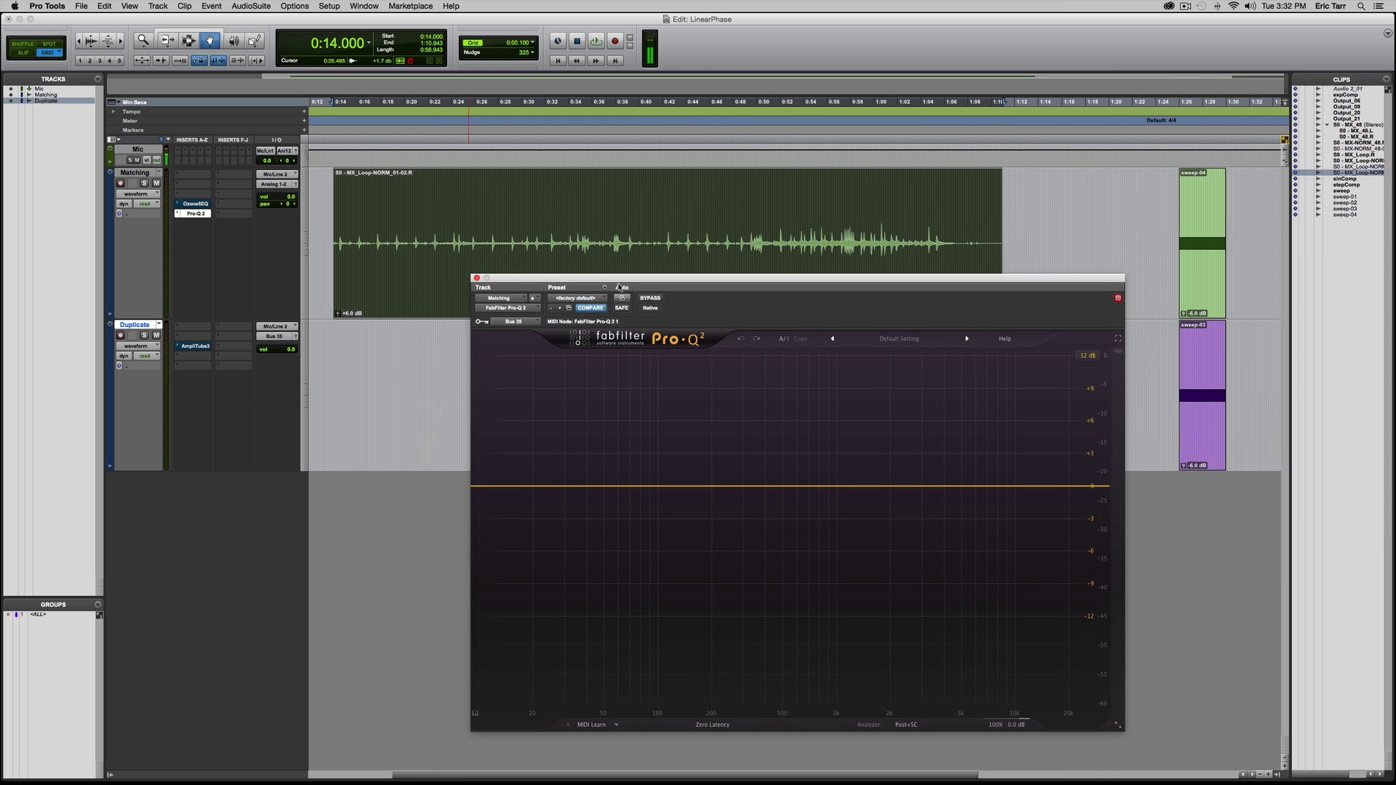
- Switch Pro-Q 2 into EQ Match mode from its analyzer settings
drag(626, 278, 566, 253)
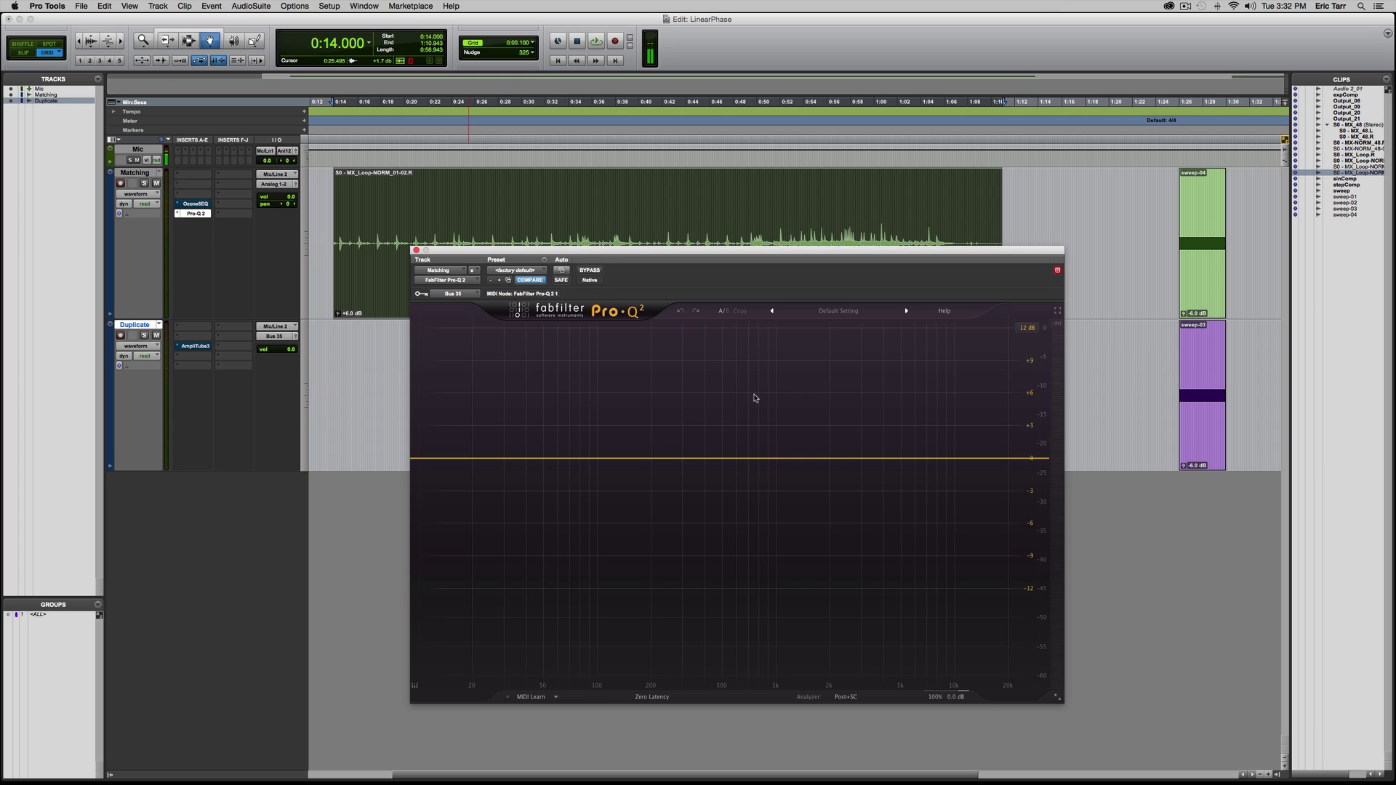
click(846, 696)
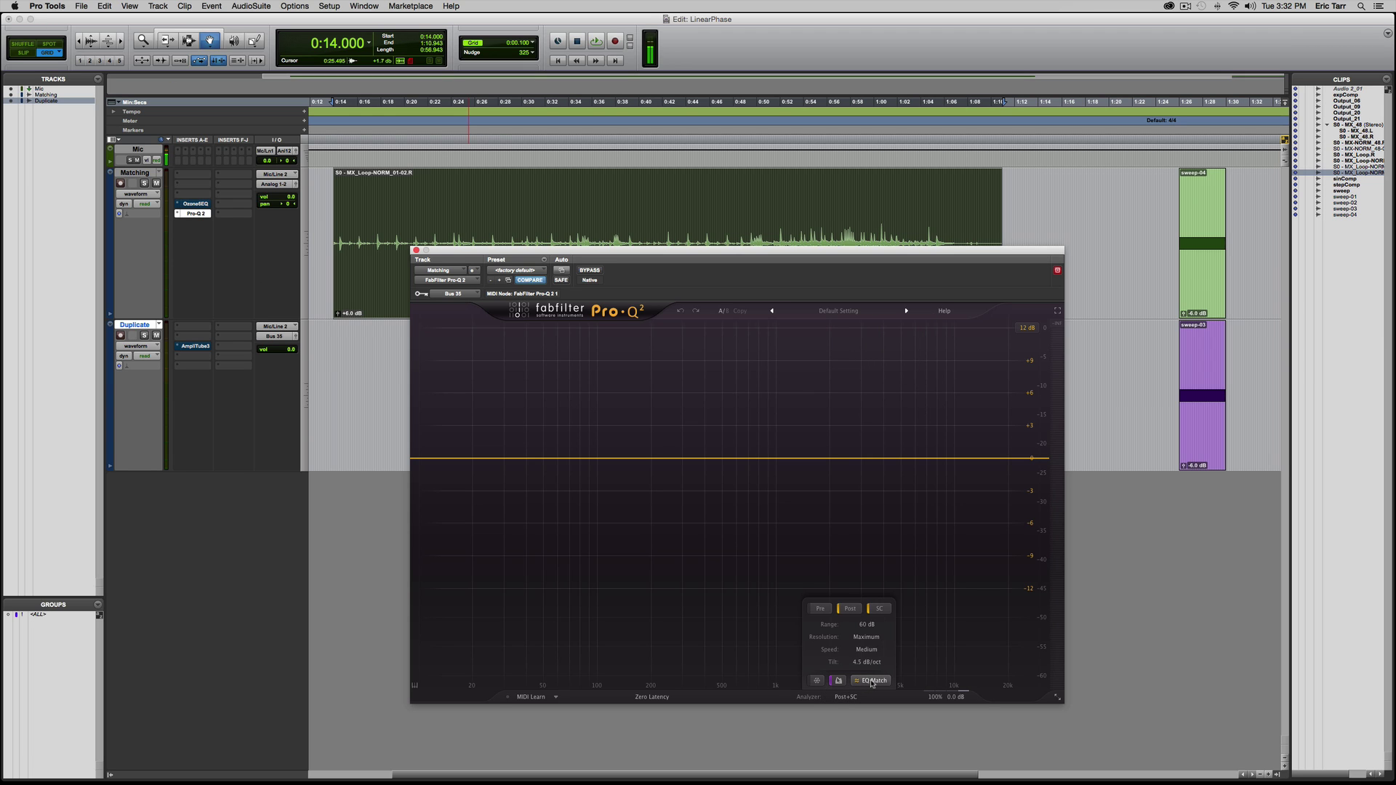
click(871, 681)
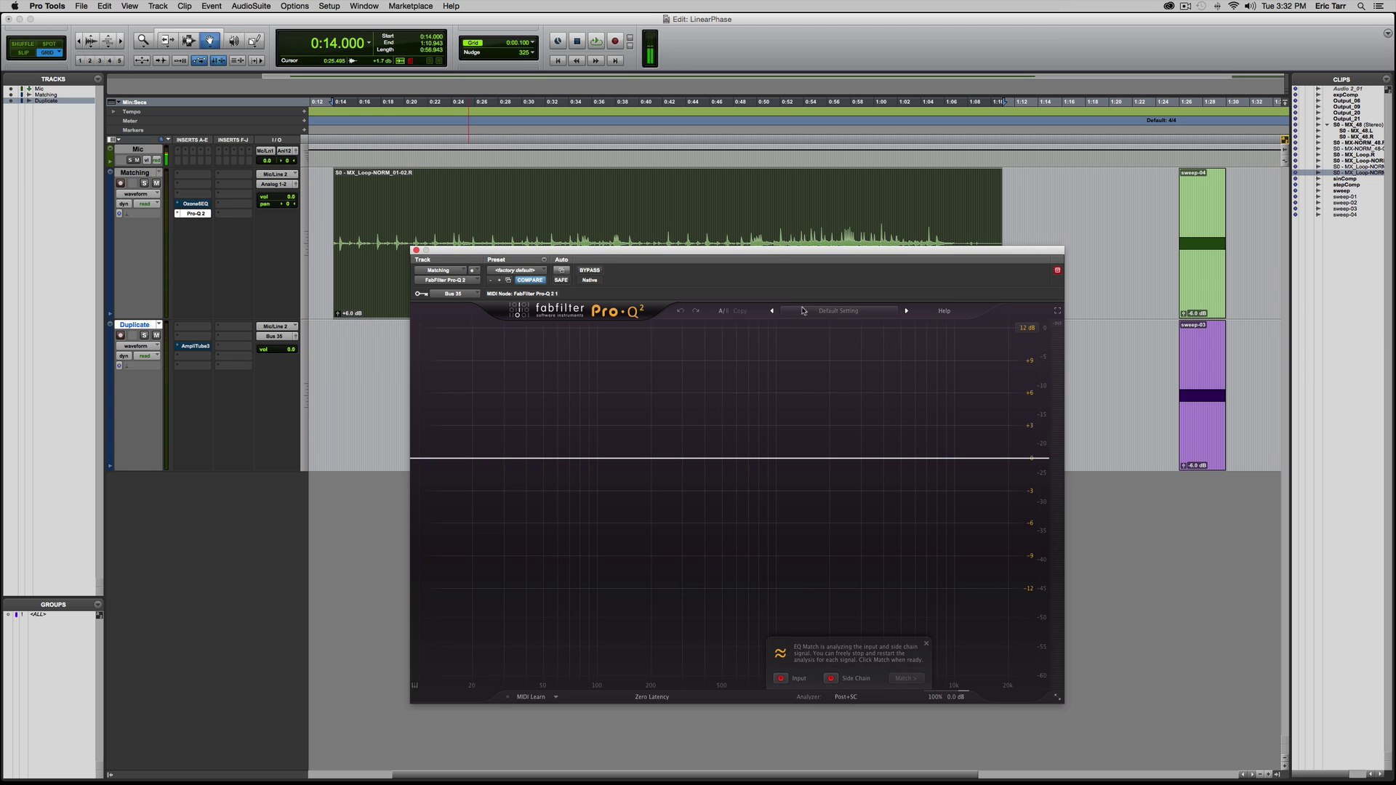
- Play the sweep-04 clip with AmpliTube 3 toggled so EQ Match captures both spectra
drag(782, 253, 868, 172)
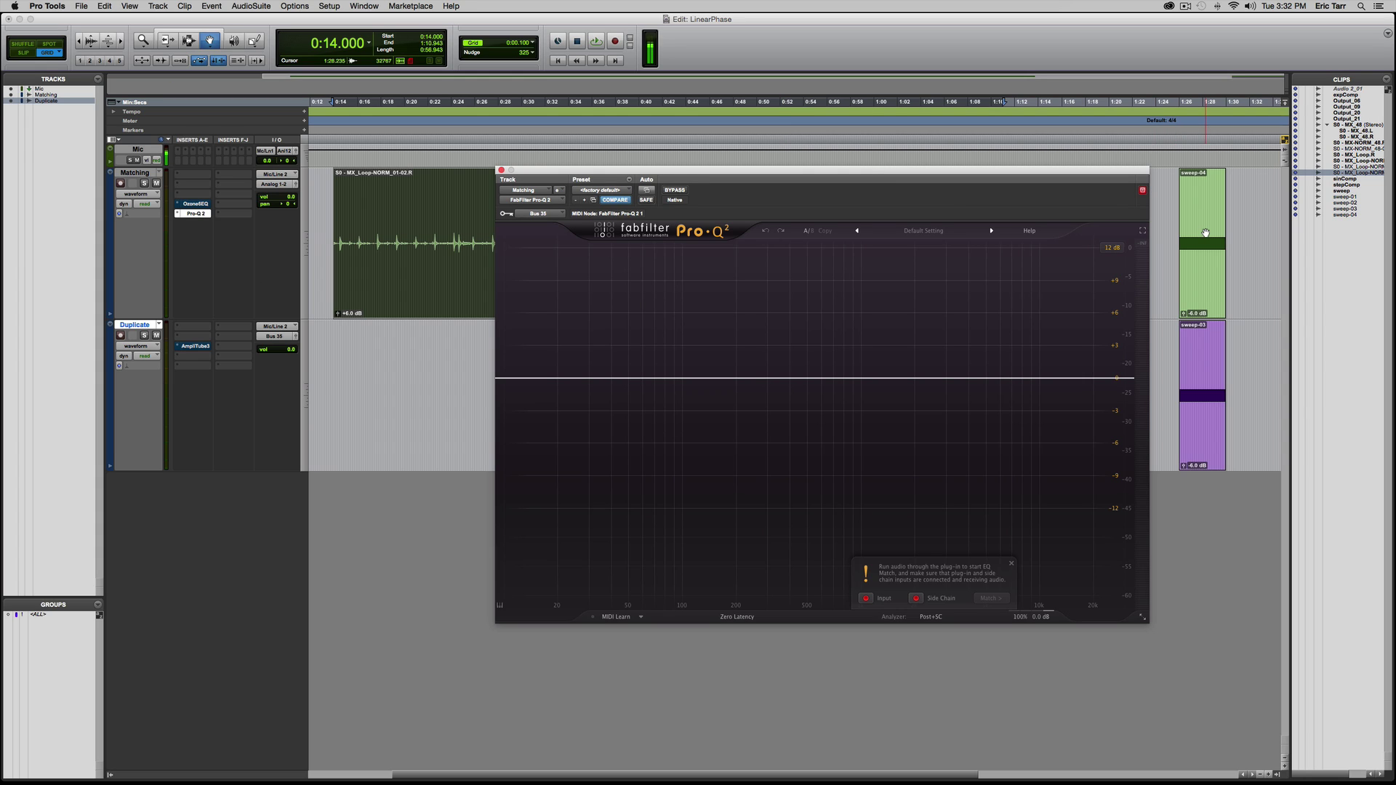
click(1205, 233)
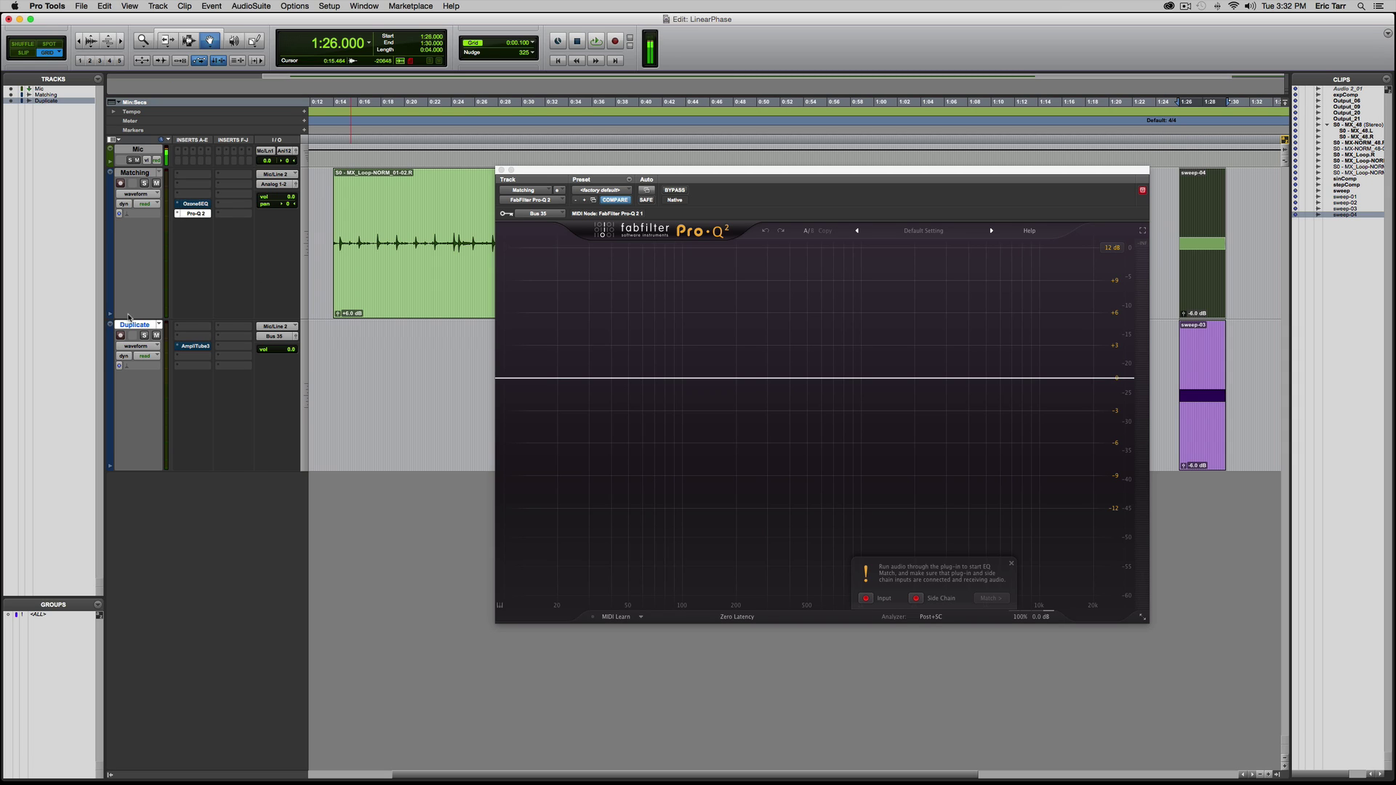
click(196, 347)
key(space)
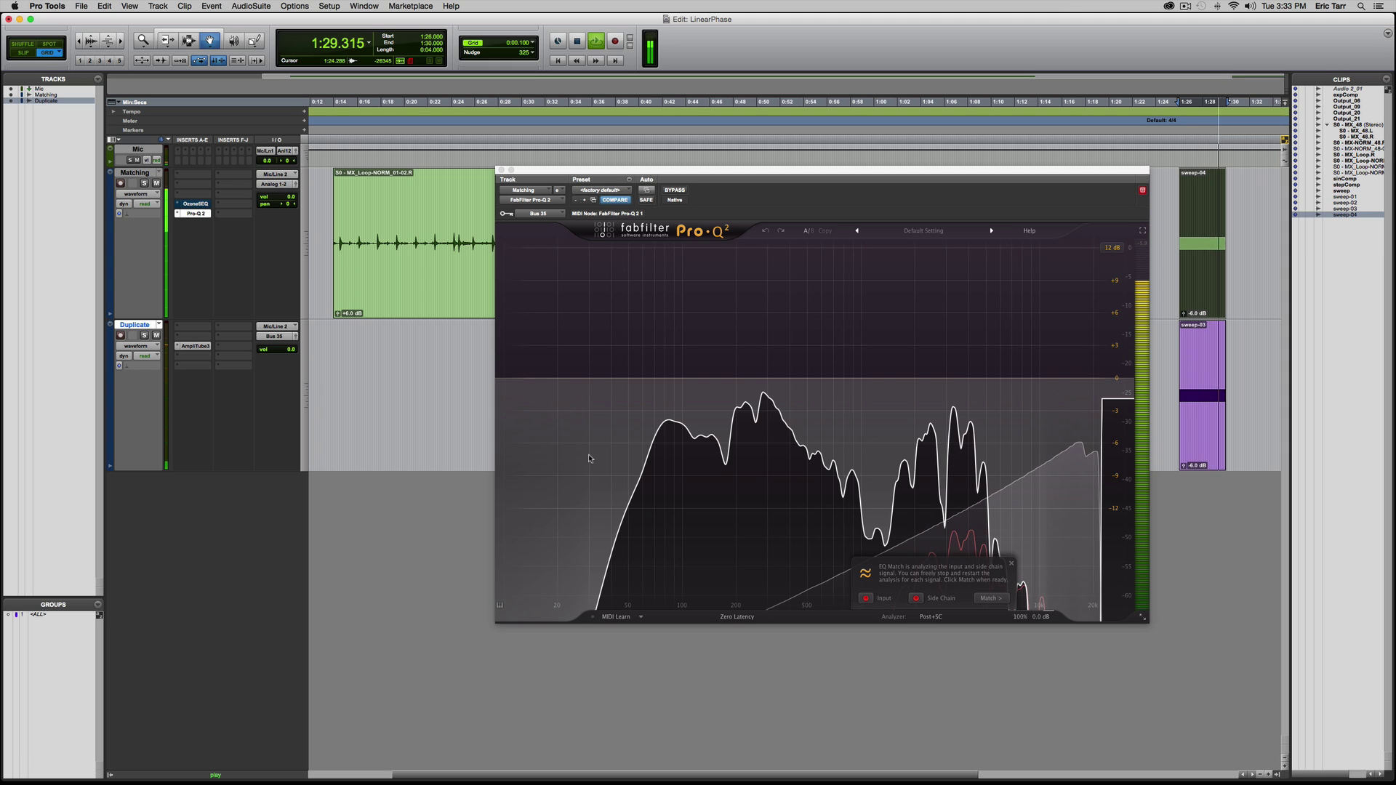
key(space)
- Compute the Pro-Q 2 match and set its band count to 16 after trying 3
click(991, 598)
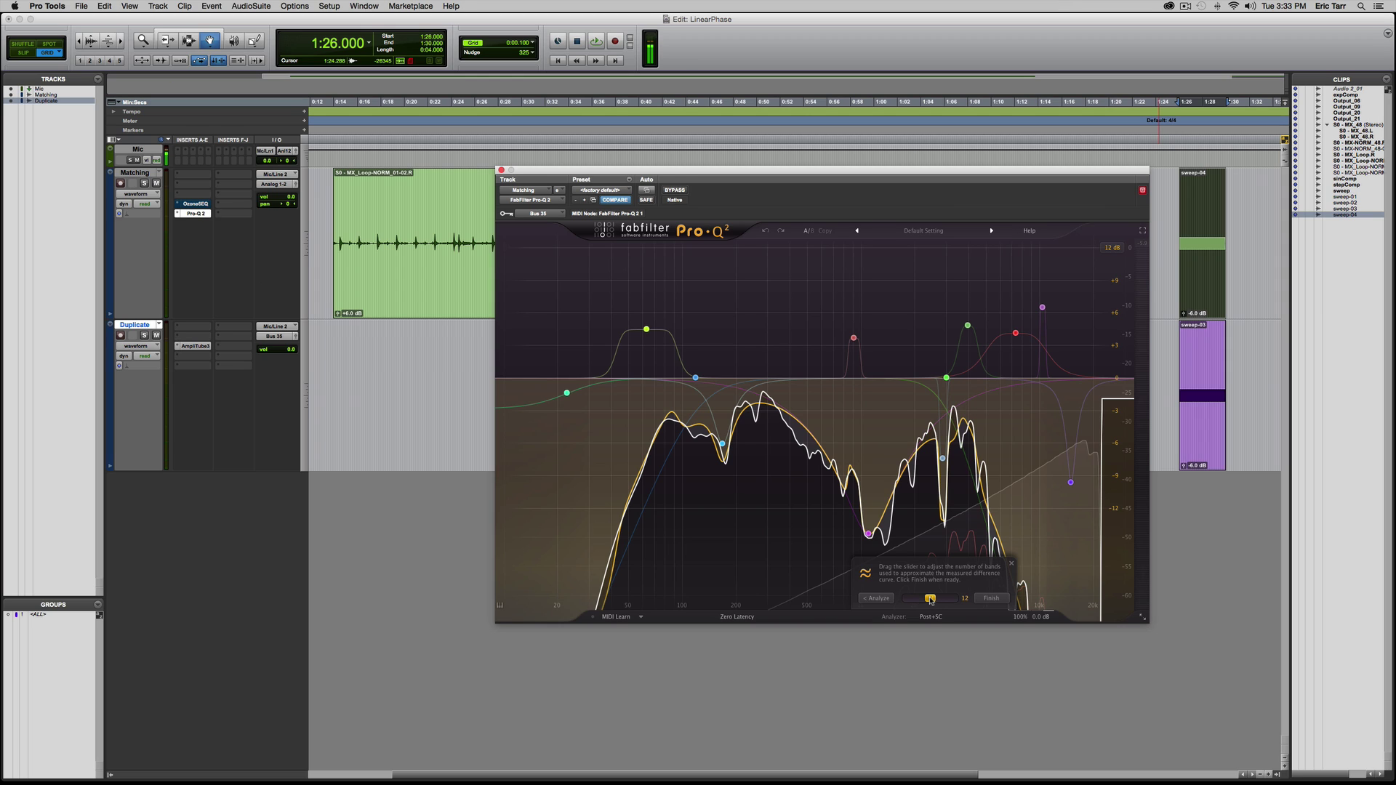
mouse_move(931, 599)
mouse_move(931, 602)
mouse_down()
mouse_move(901, 608)
mouse_move(955, 599)
mouse_up()
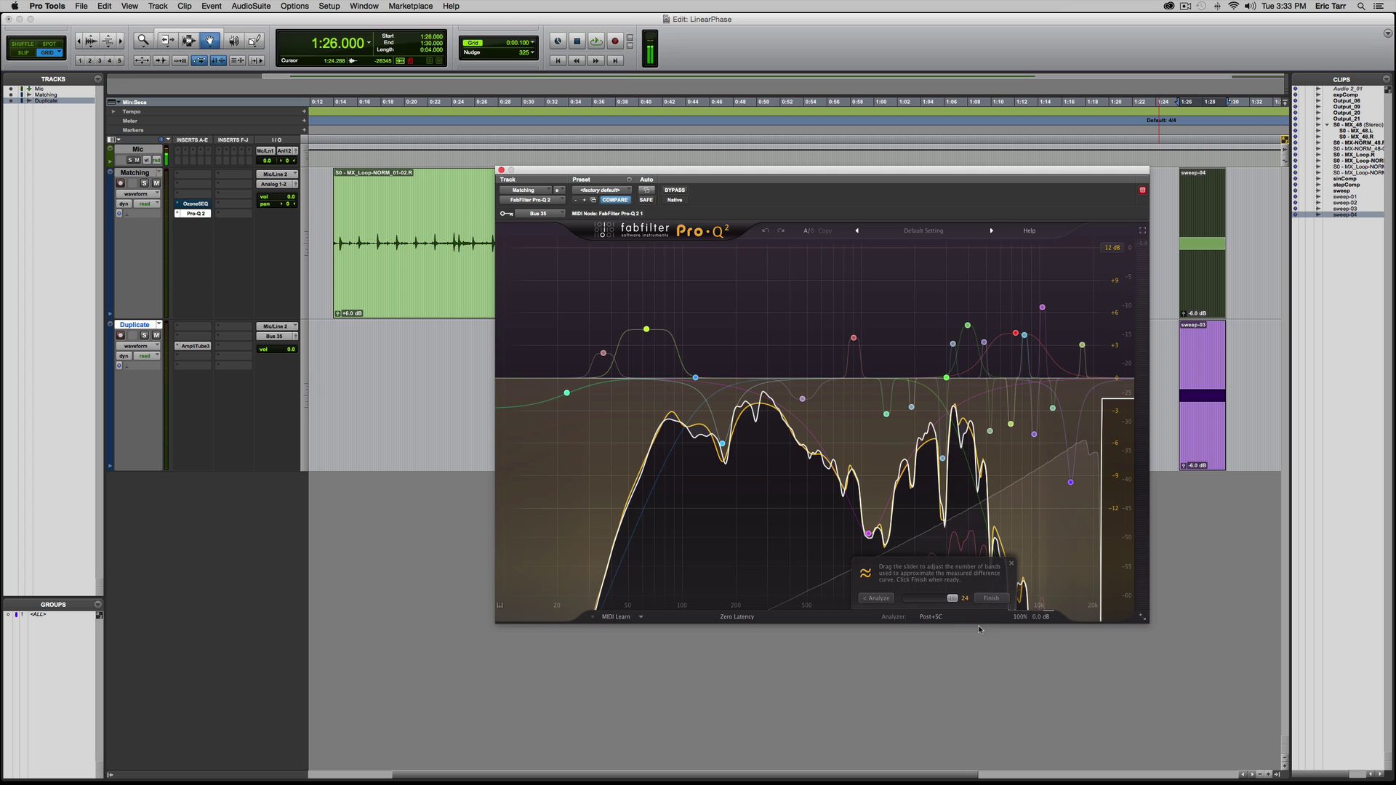
drag(953, 599, 899, 600)
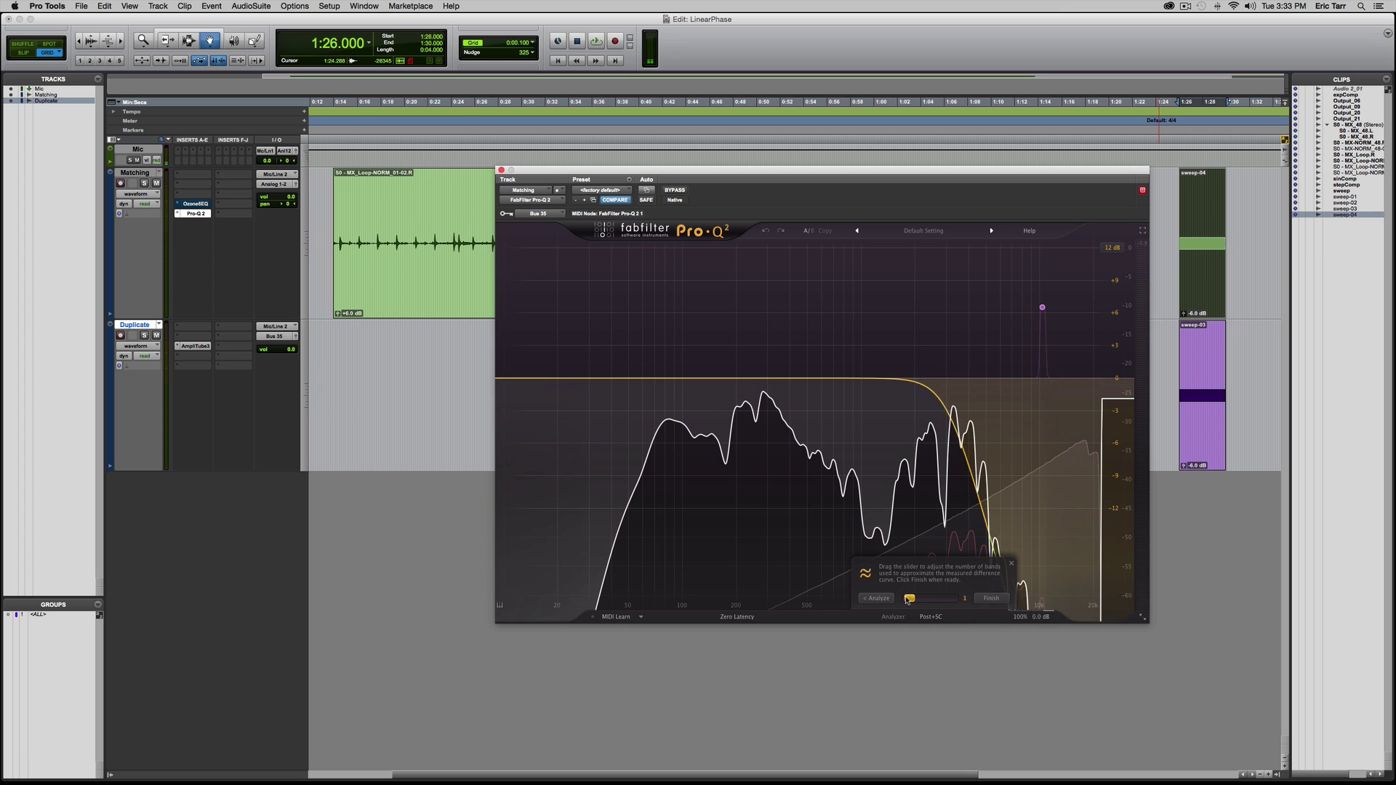
drag(900, 600, 950, 596)
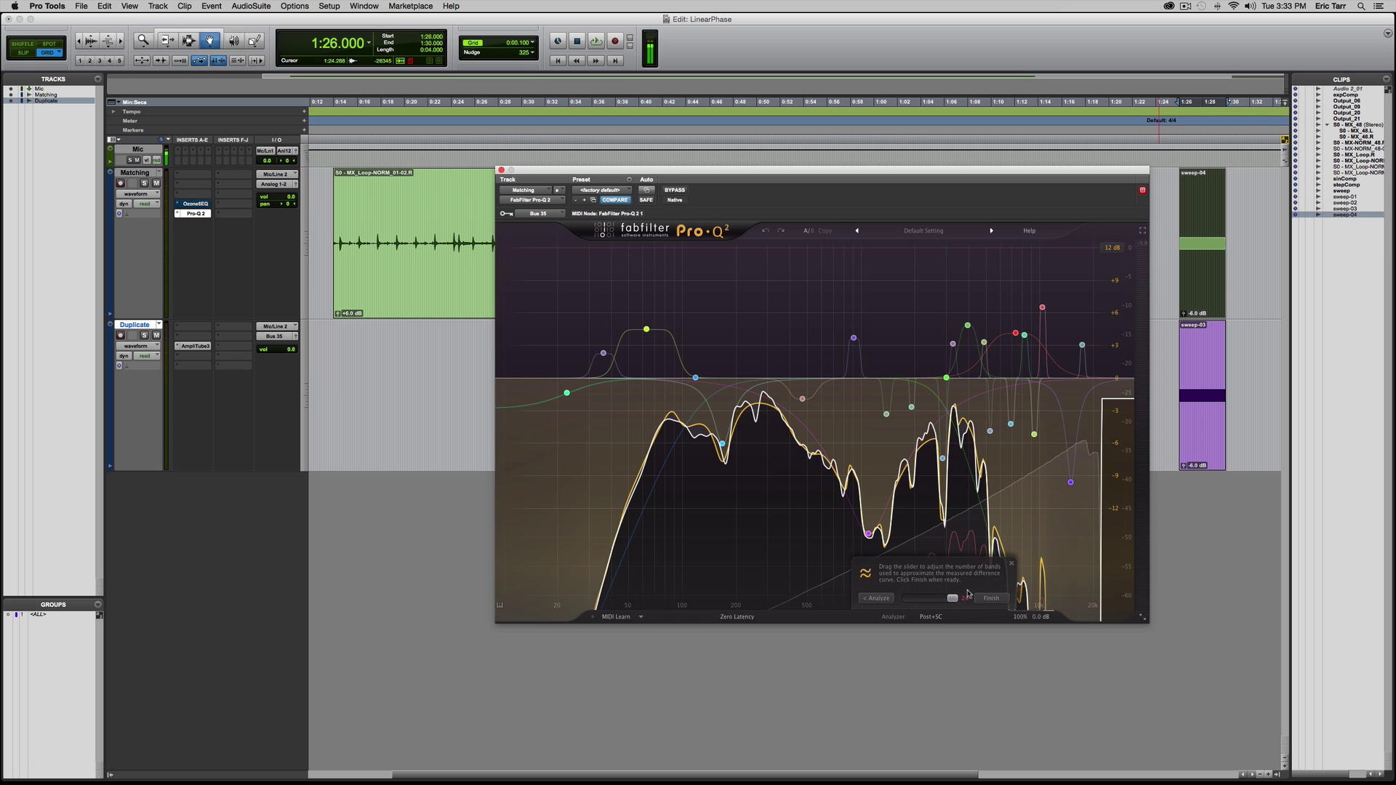
- Accept the match and pull down the high-frequency boost bands, including 10 kHz
click(991, 599)
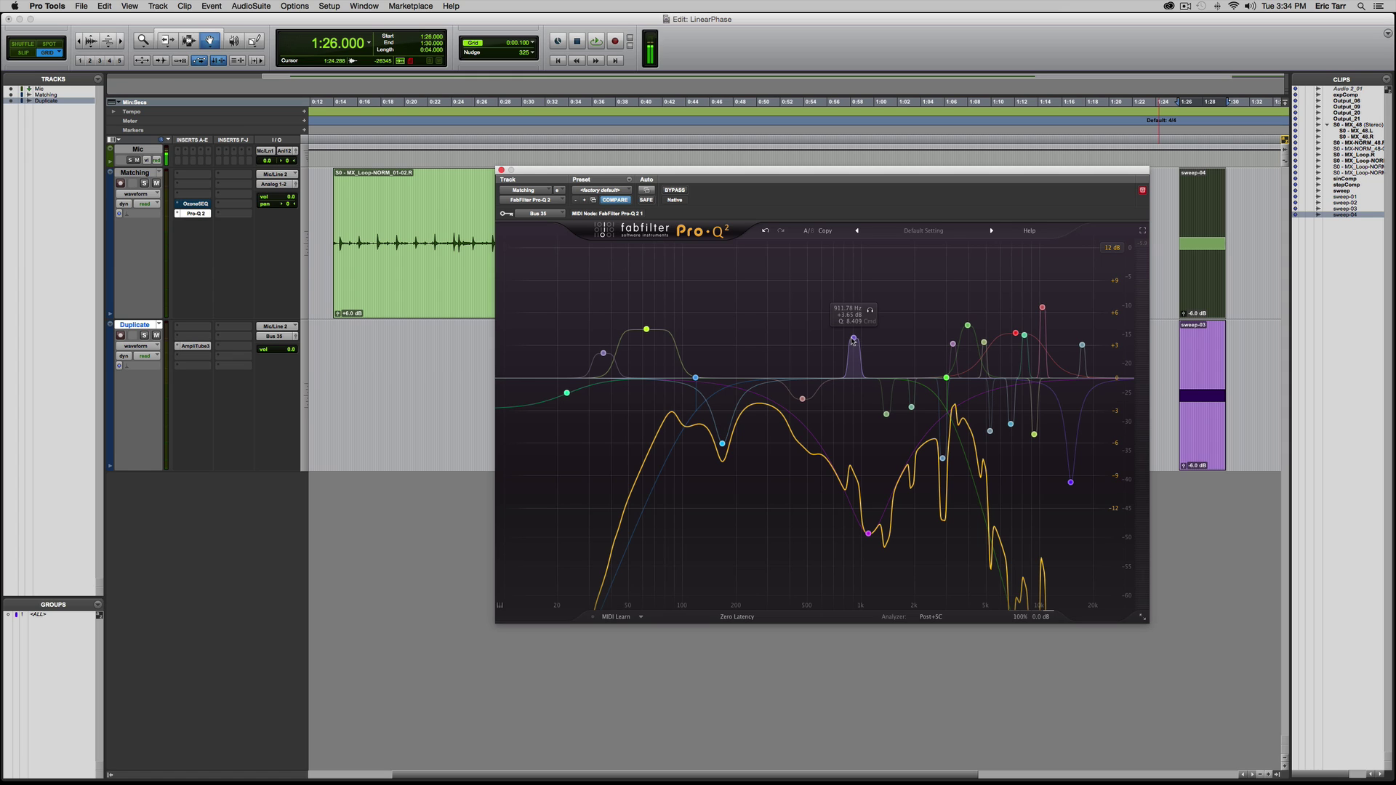
mouse_move(854, 341)
mouse_down()
mouse_move(854, 364)
mouse_move(851, 314)
mouse_move(849, 420)
mouse_move(854, 348)
mouse_up()
drag(814, 268, 1106, 355)
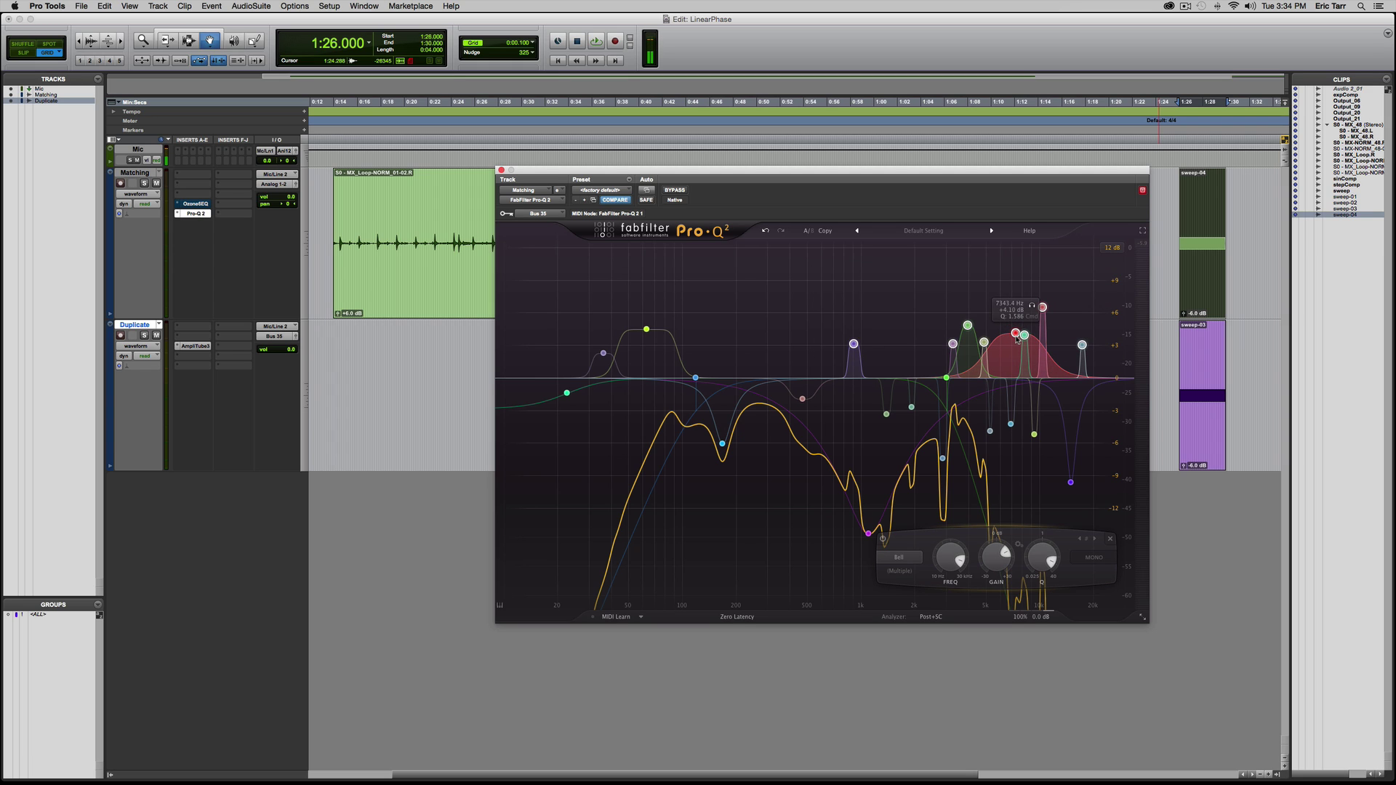
mouse_move(1016, 341)
mouse_down()
mouse_move(1013, 391)
mouse_move(1018, 307)
mouse_up()
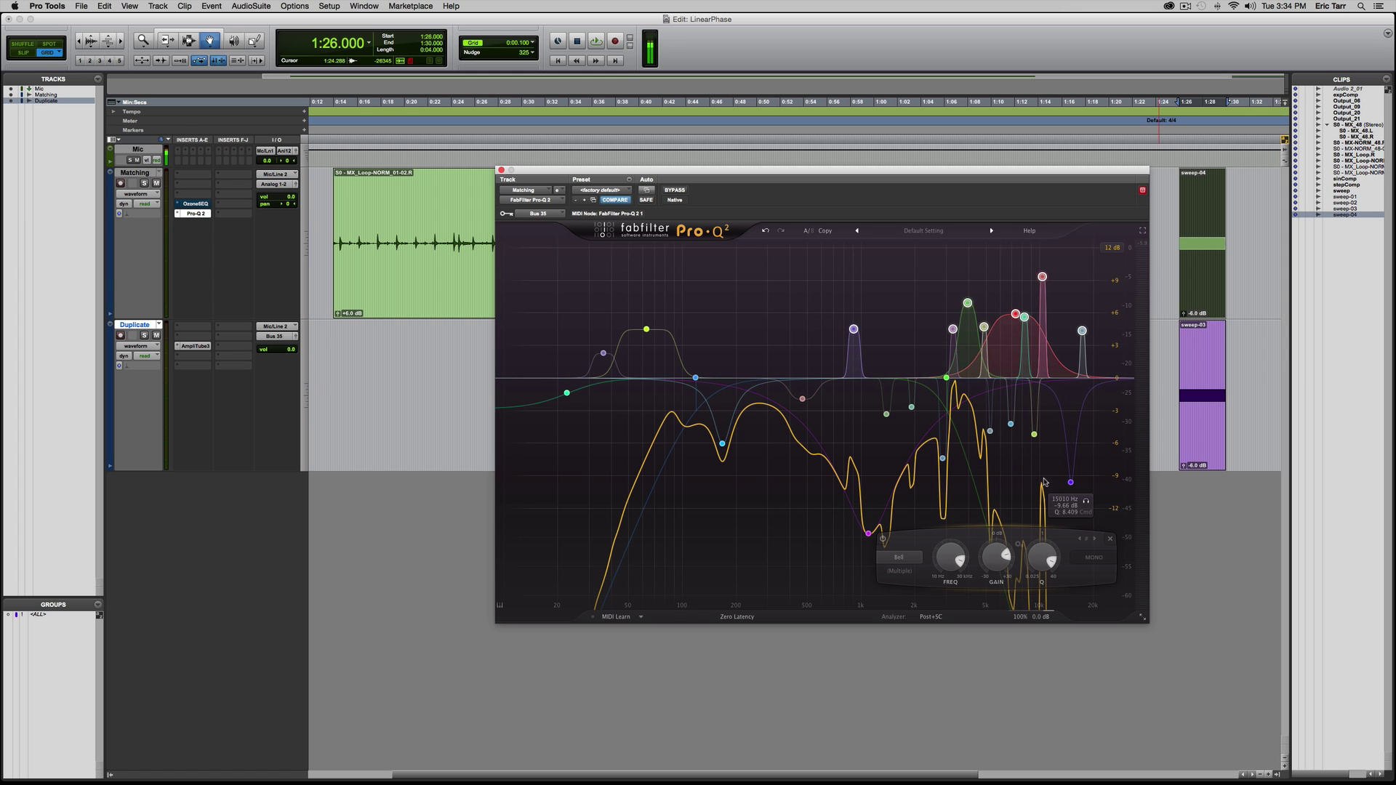
click(1042, 277)
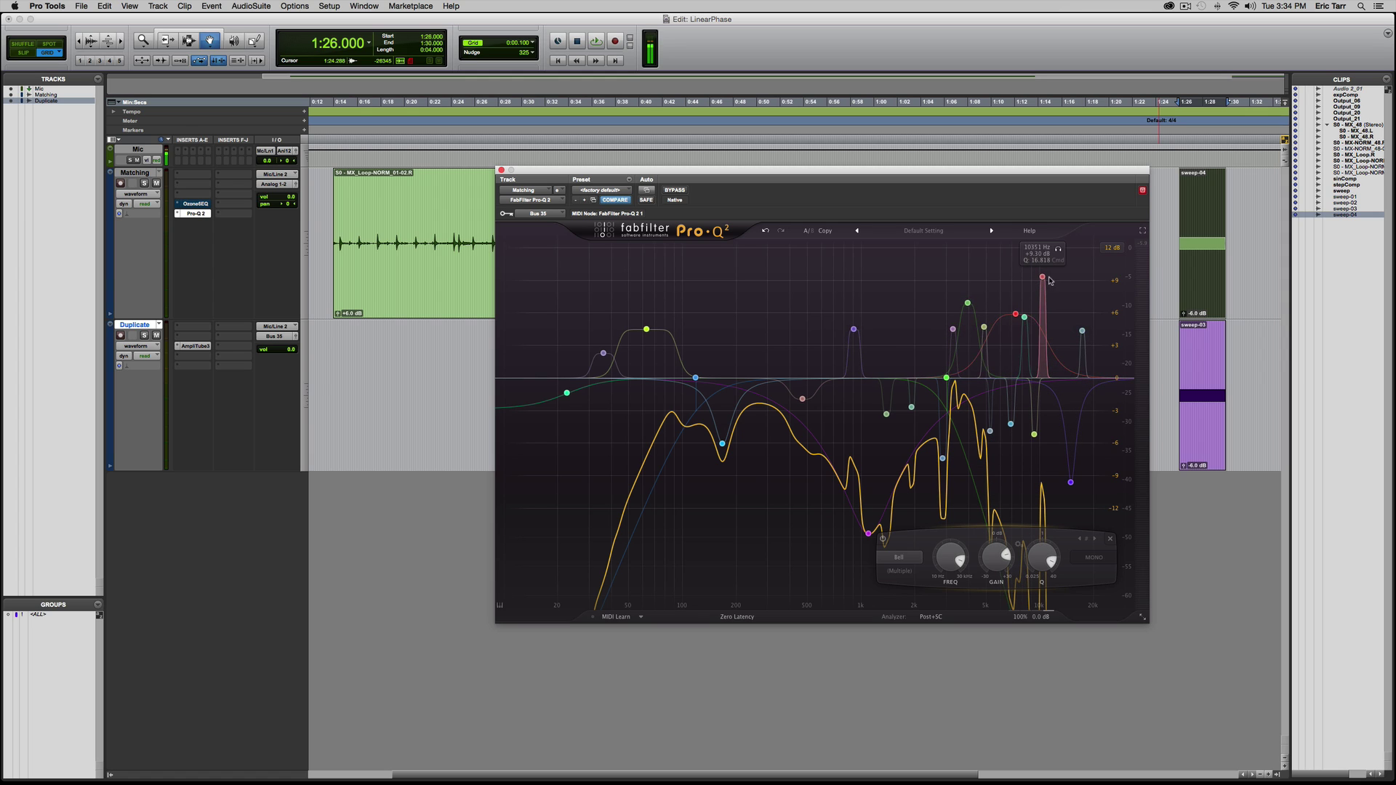
drag(1045, 281, 1054, 399)
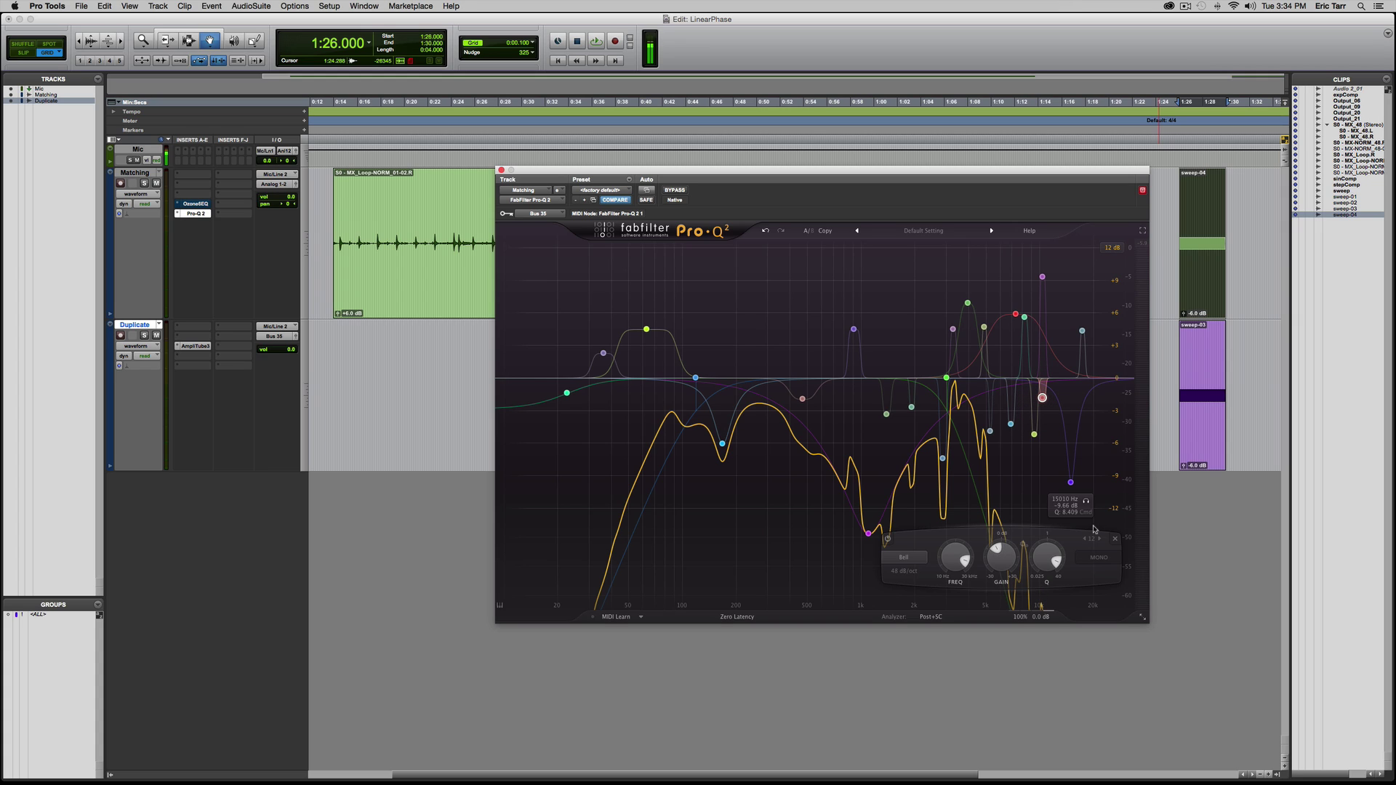
- Delete the 10 kHz band and all bands between 900 Hz and 5 kHz
click(1116, 540)
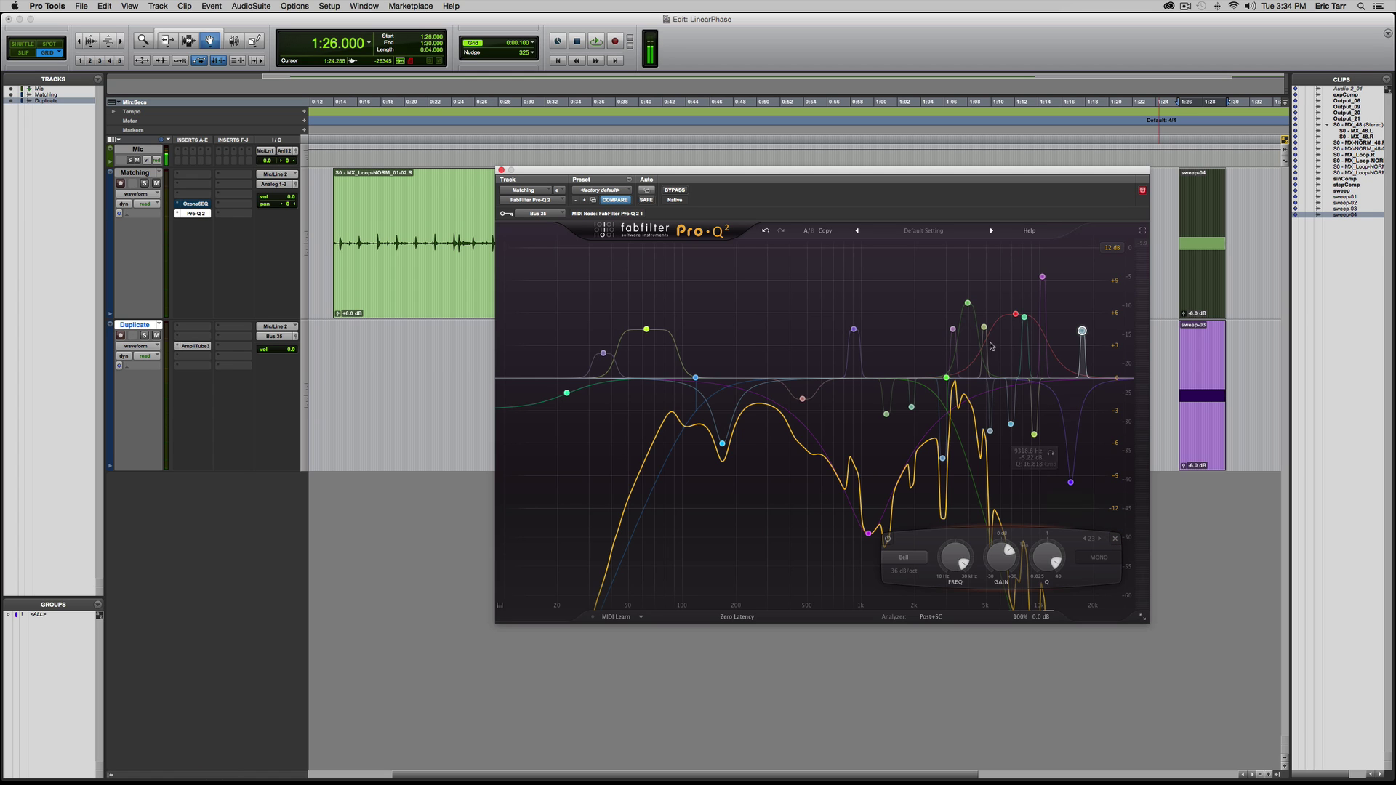
drag(810, 285, 1060, 341)
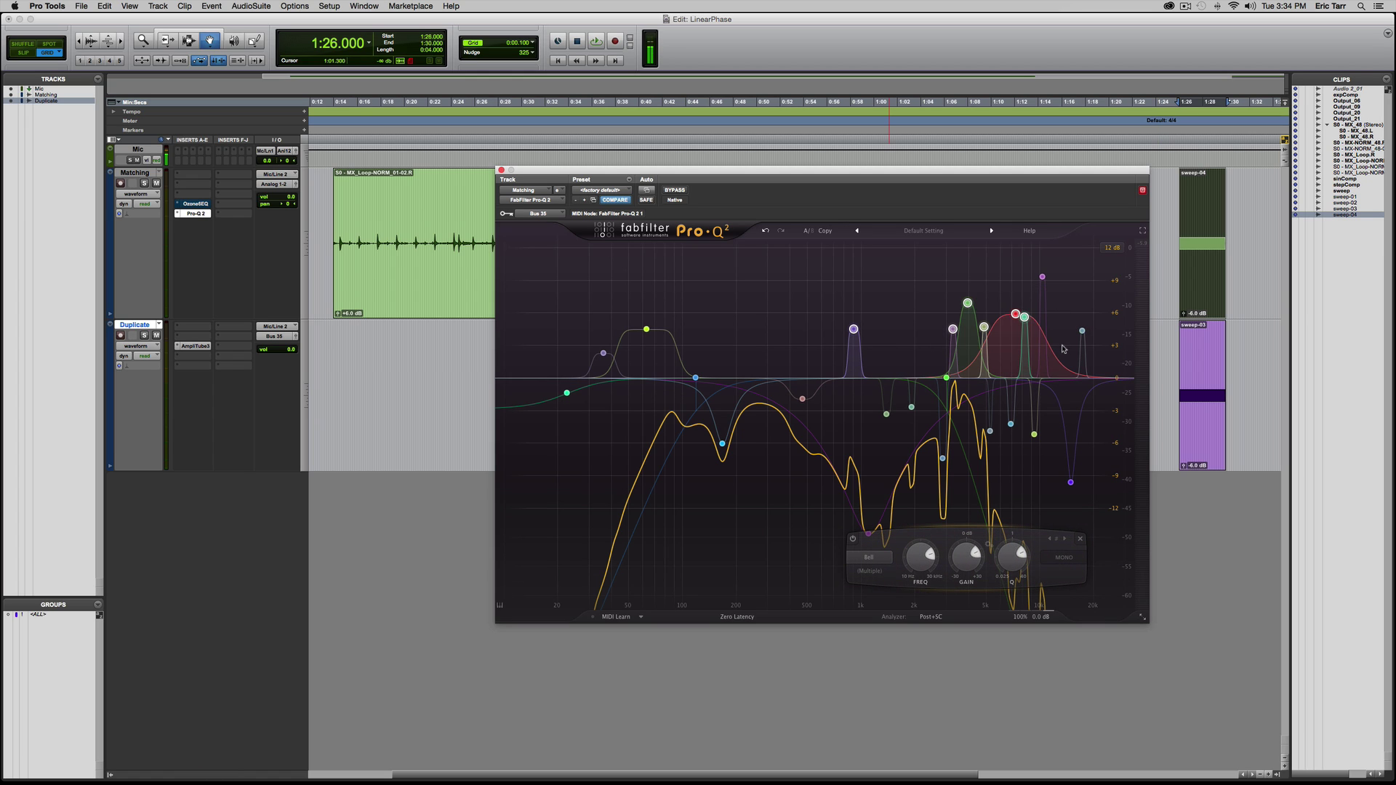
click(1081, 540)
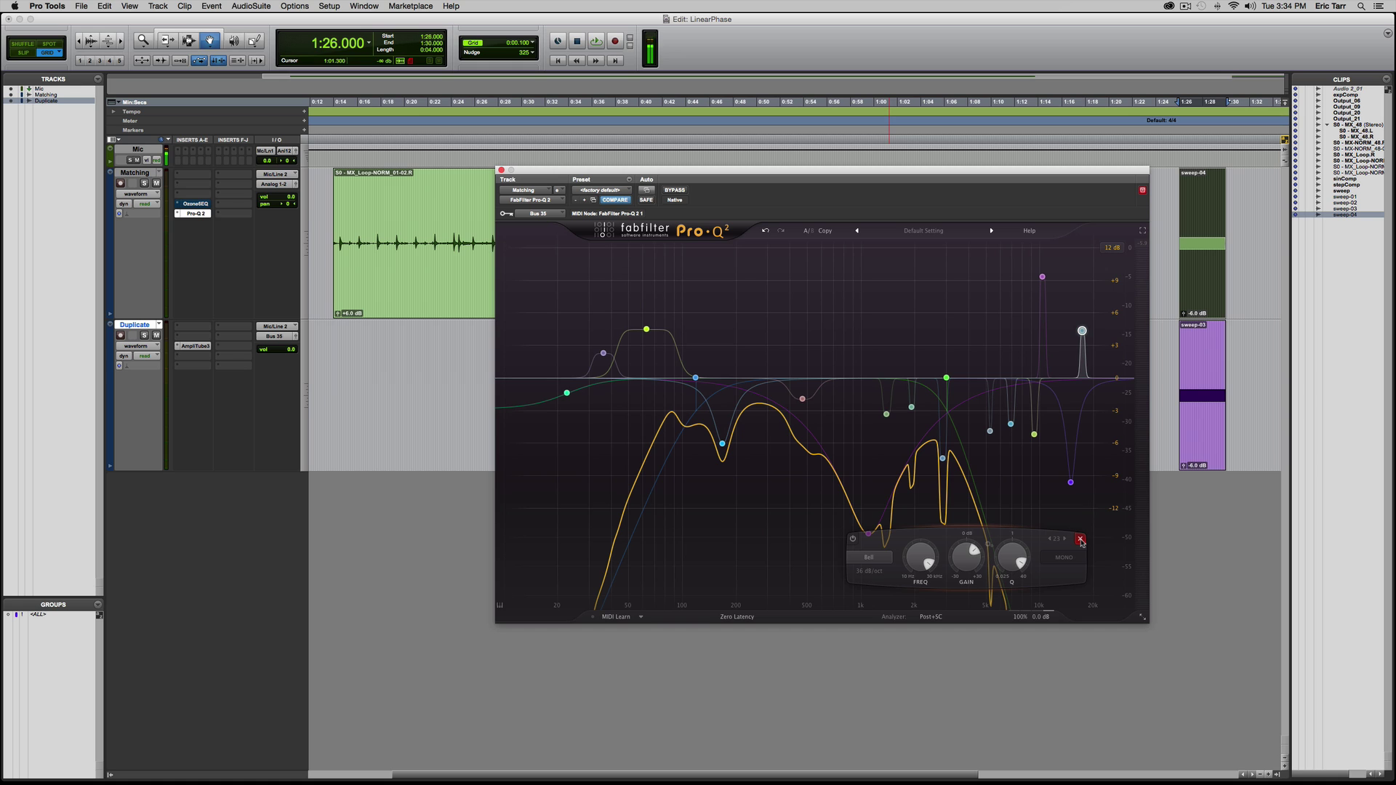
click(646, 330)
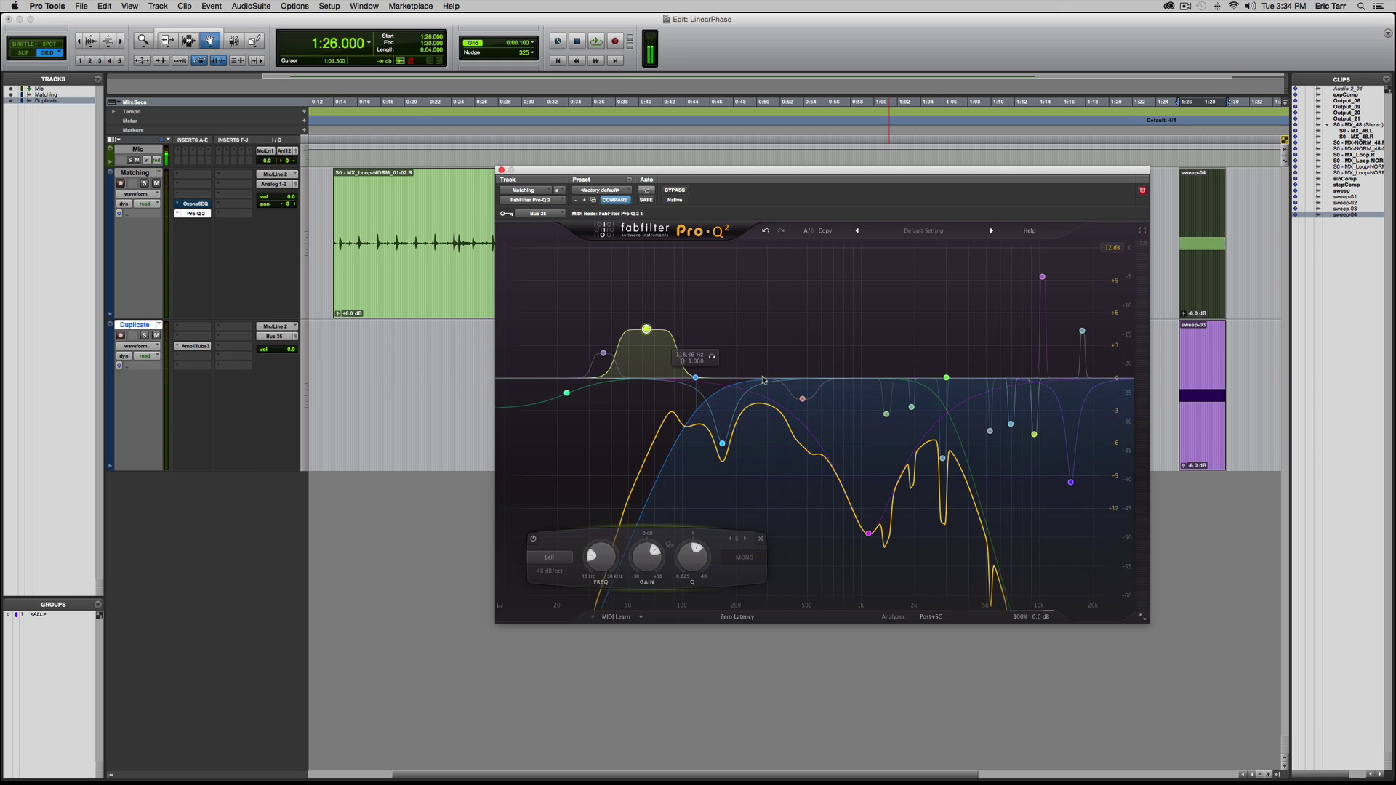
drag(867, 392, 1066, 451)
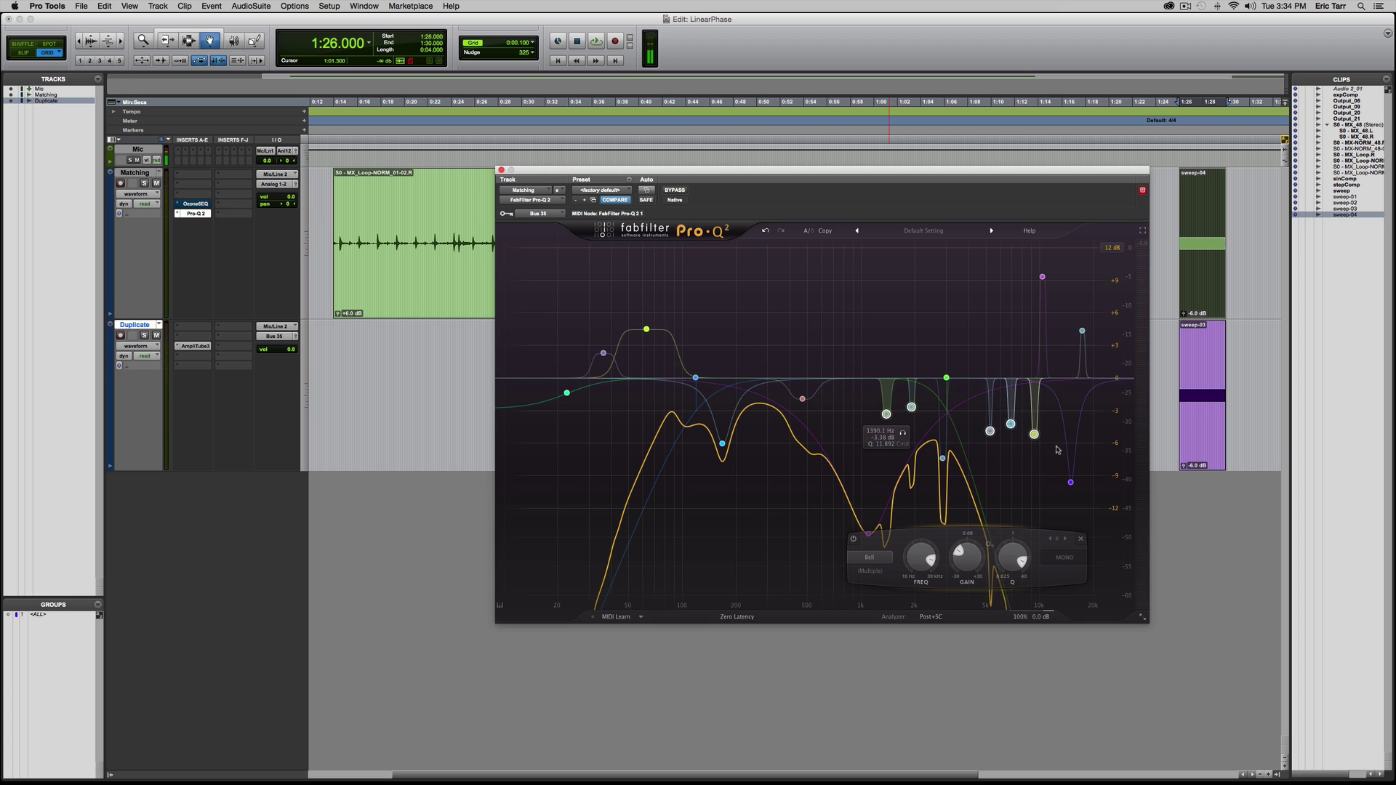
click(1081, 538)
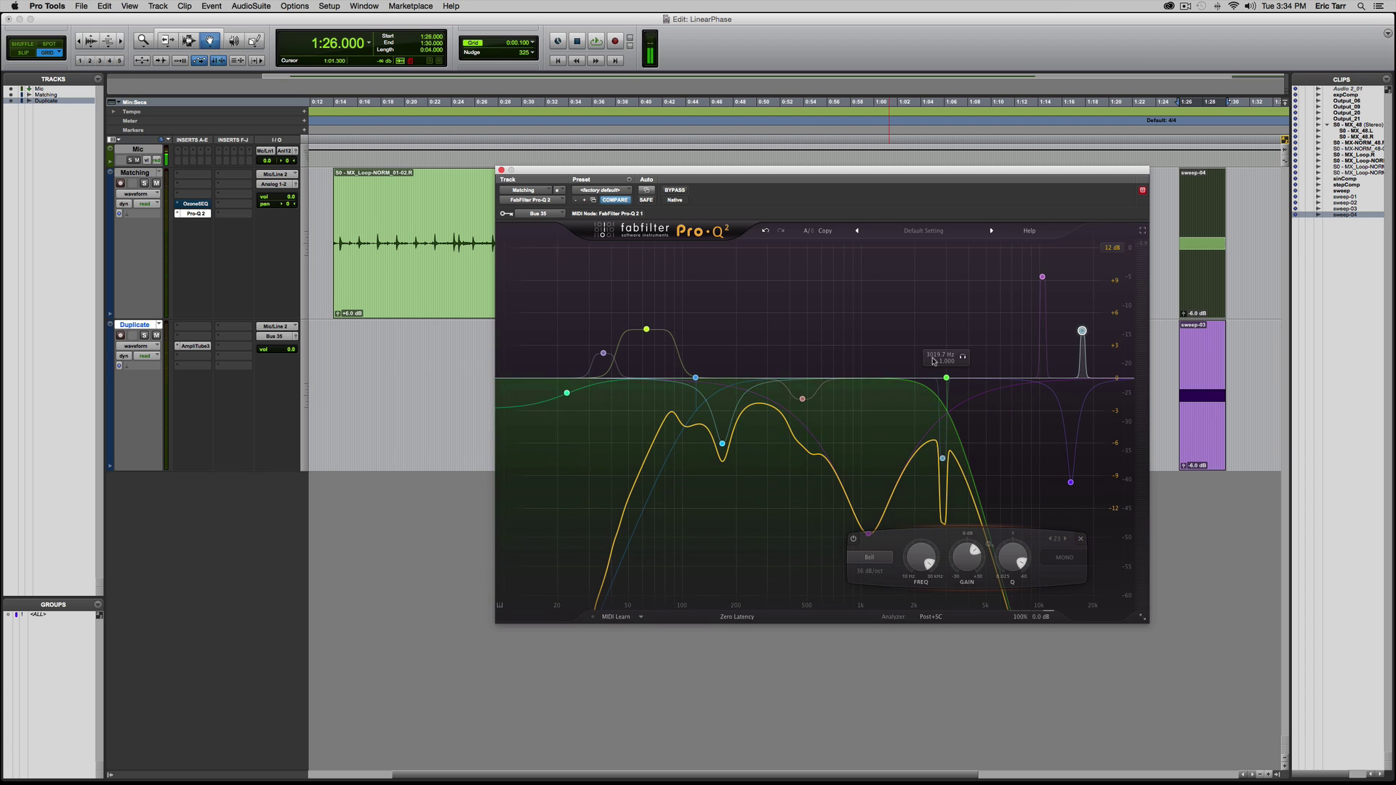
drag(922, 346, 965, 497)
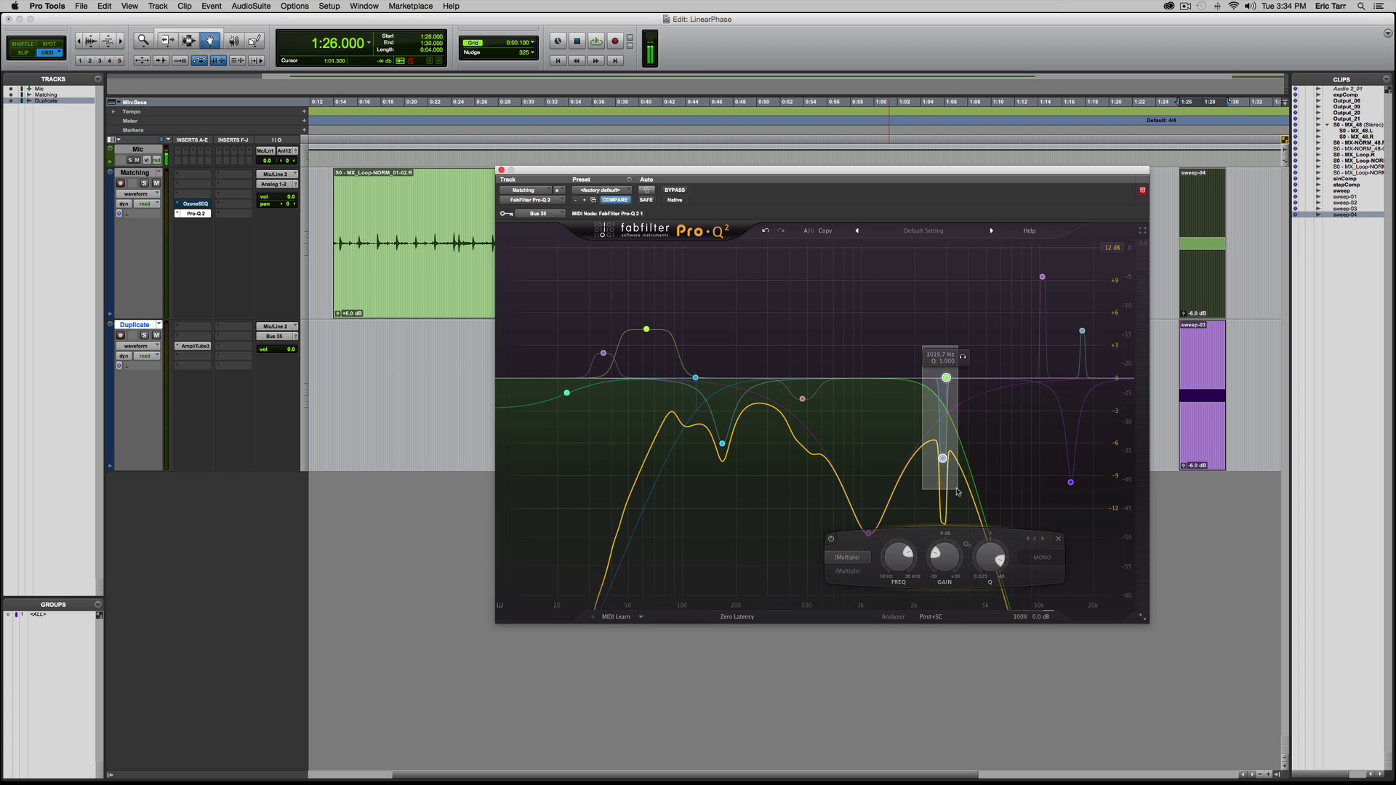
click(1058, 539)
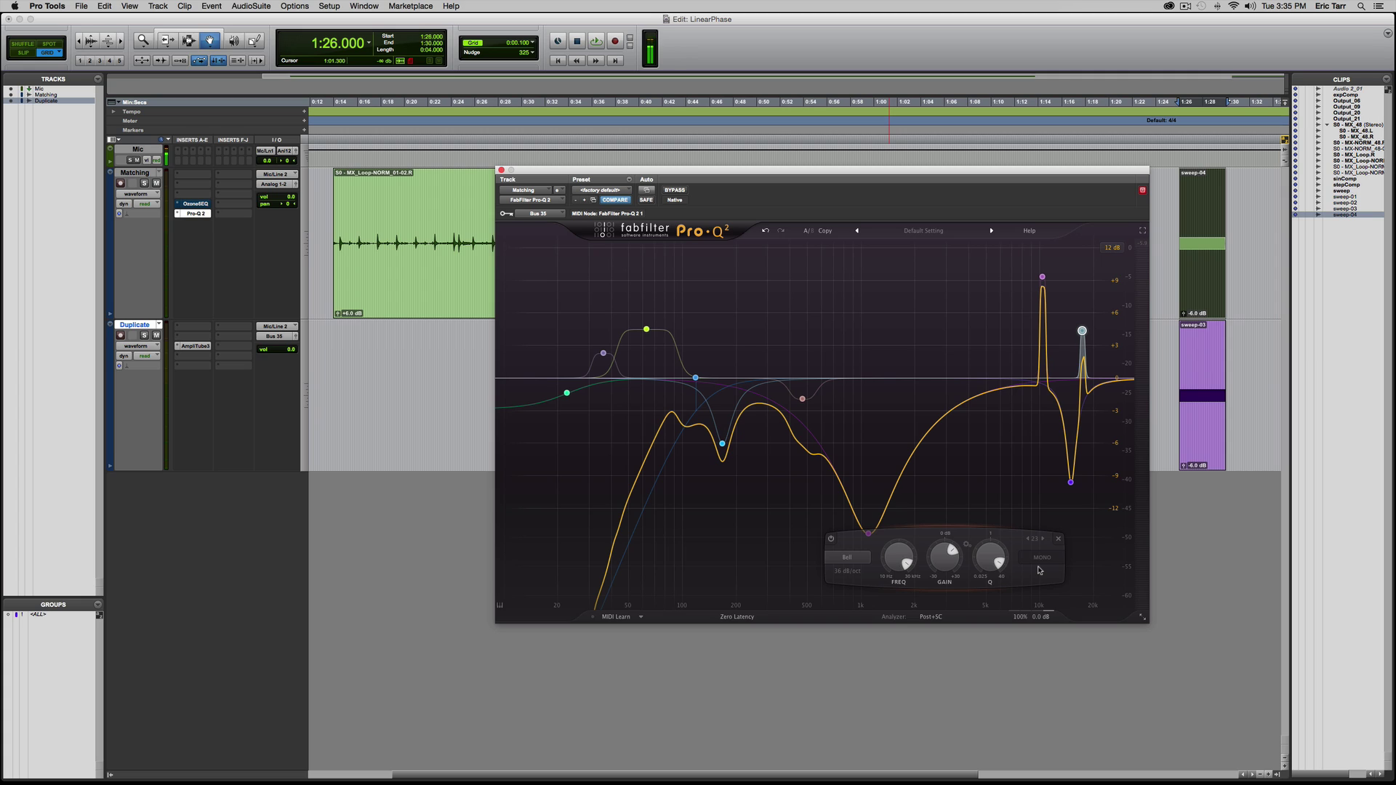